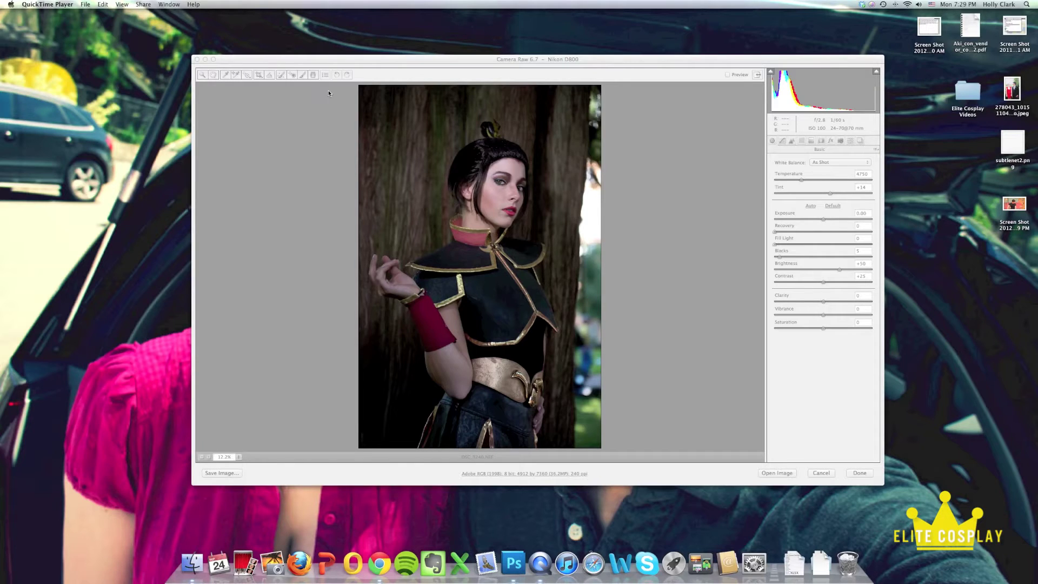
- Raise Camera Raw Recovery to 100 and drag Fill Light toward 10
left_click(324, 59)
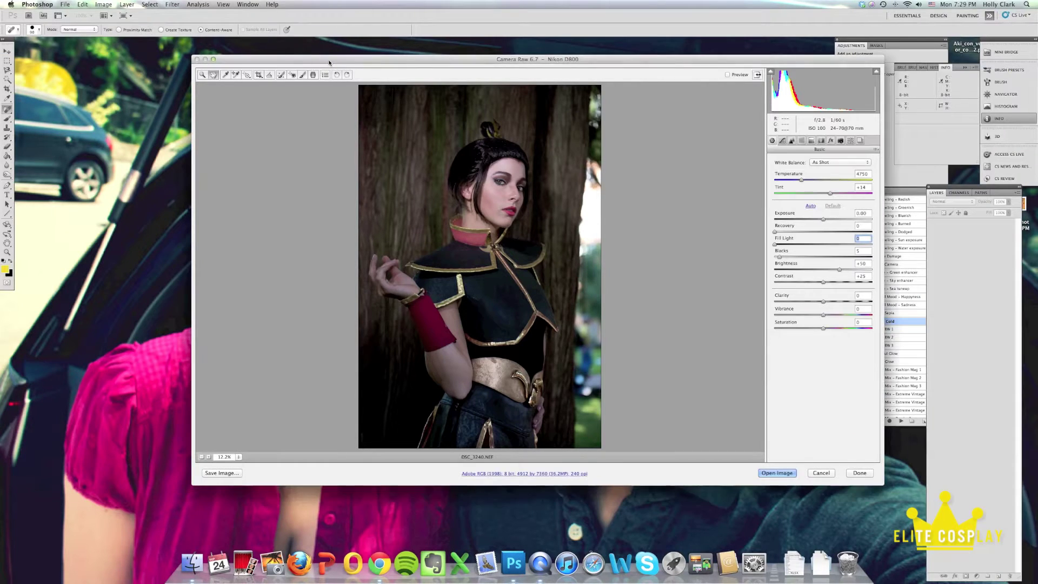
mouse_move(324, 60)
left_mouse_down()
mouse_move(280, 75)
mouse_move(320, 73)
left_mouse_up()
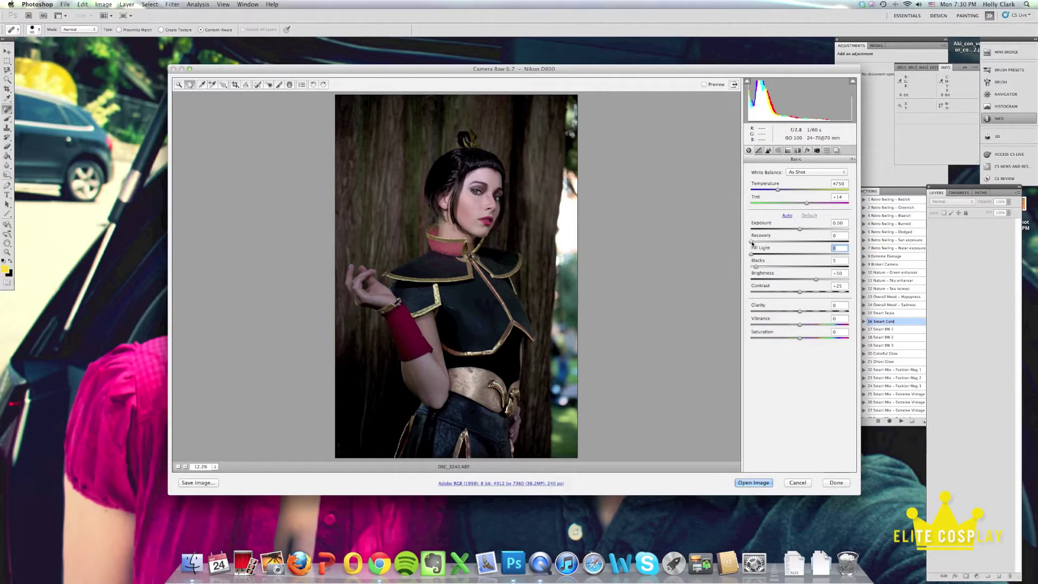
left_click_drag(752, 242, 860, 241)
left_click_drag(752, 256, 764, 256)
- Try Fill Light values between 3 and 20 with Preview on, ending around 16
left_click(772, 256)
left_click(704, 85)
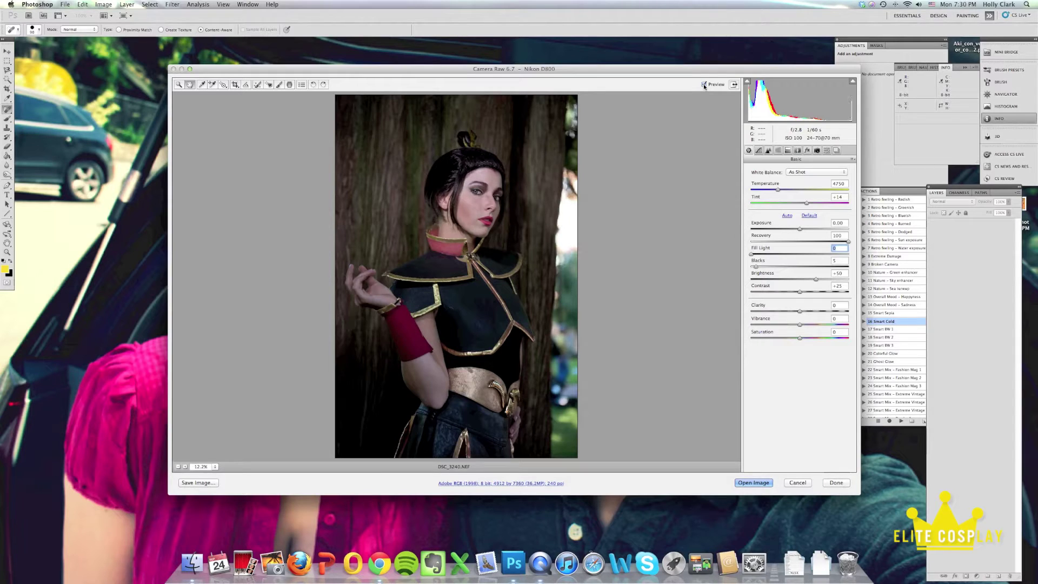
left_click(756, 257)
left_click_drag(756, 256, 756, 257)
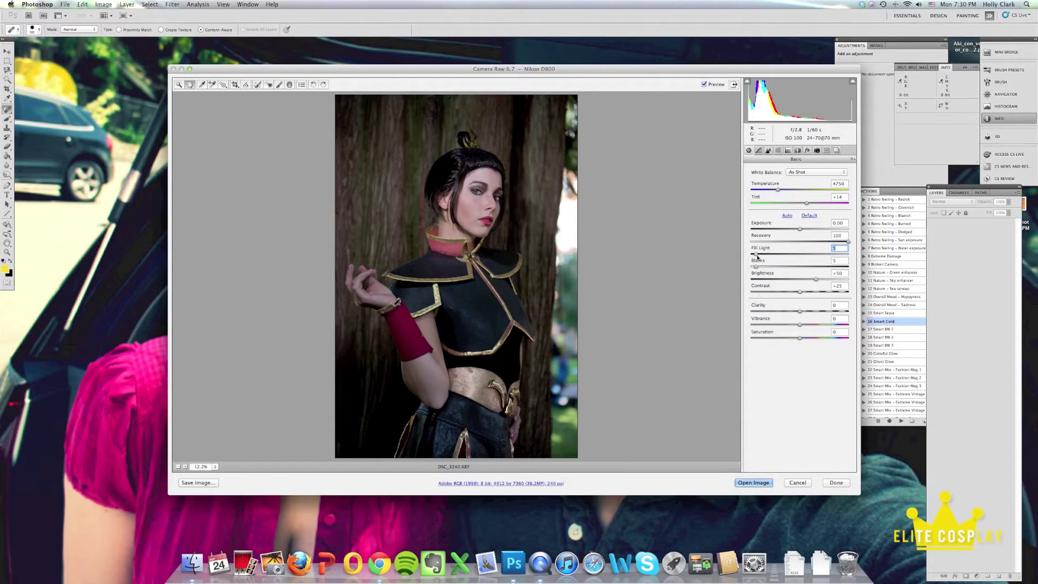
left_click(773, 255)
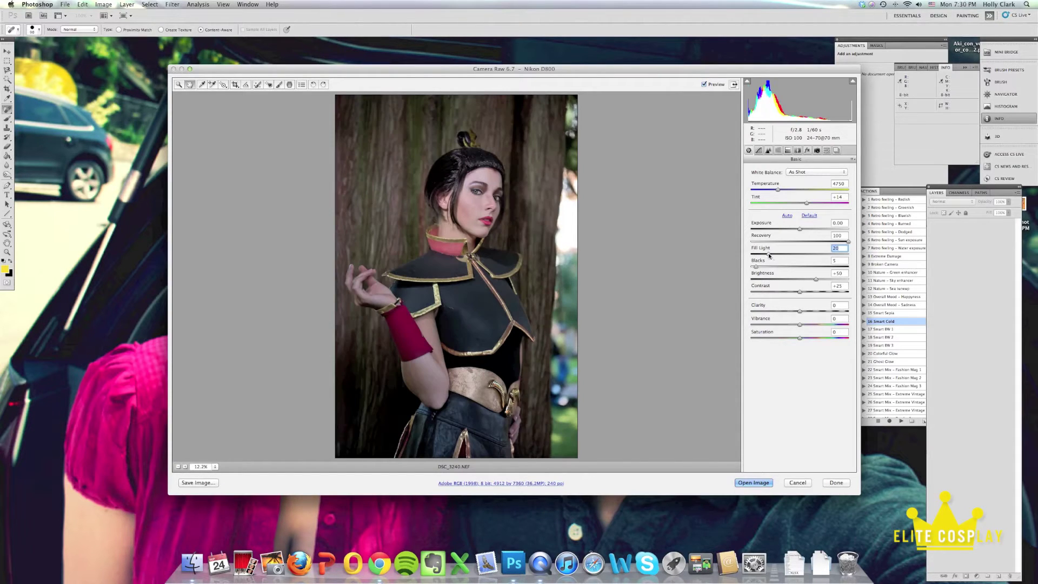
left_click_drag(769, 256, 761, 258)
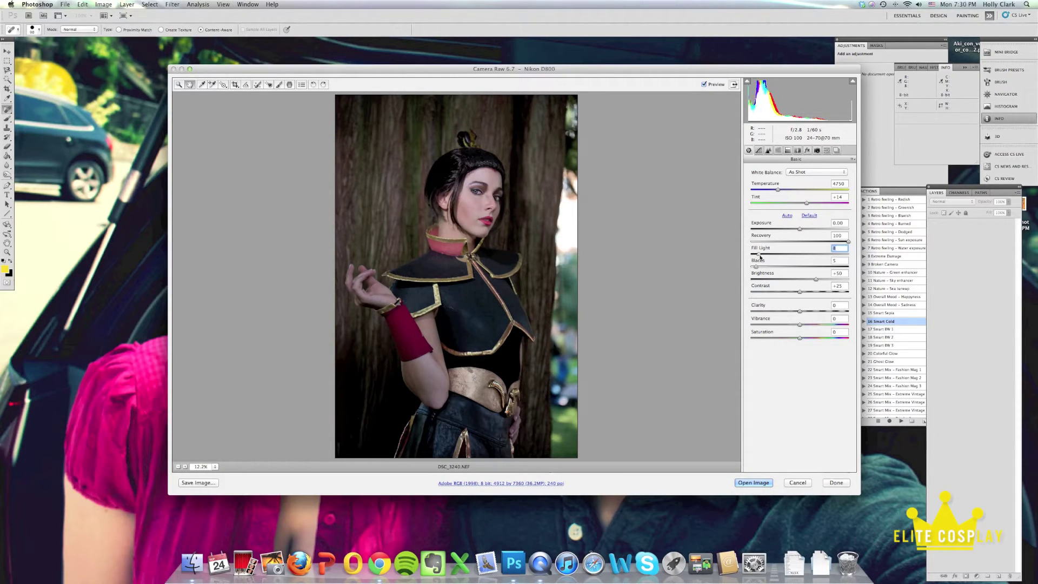
- Compare before and after with Preview, and settle Fill Light at 5
left_click(704, 85)
left_click(704, 85)
left_click(704, 85)
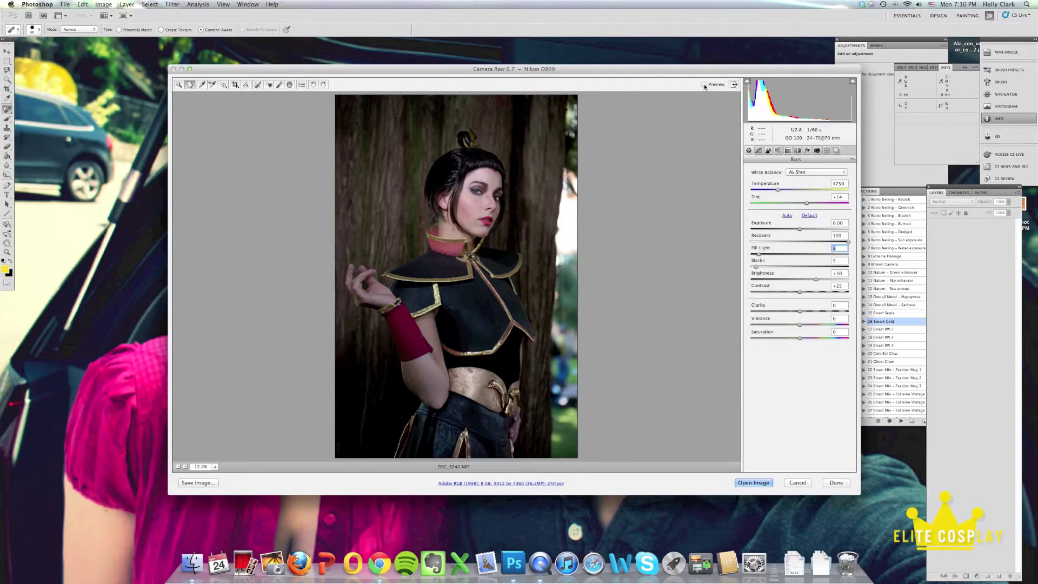
left_click(704, 85)
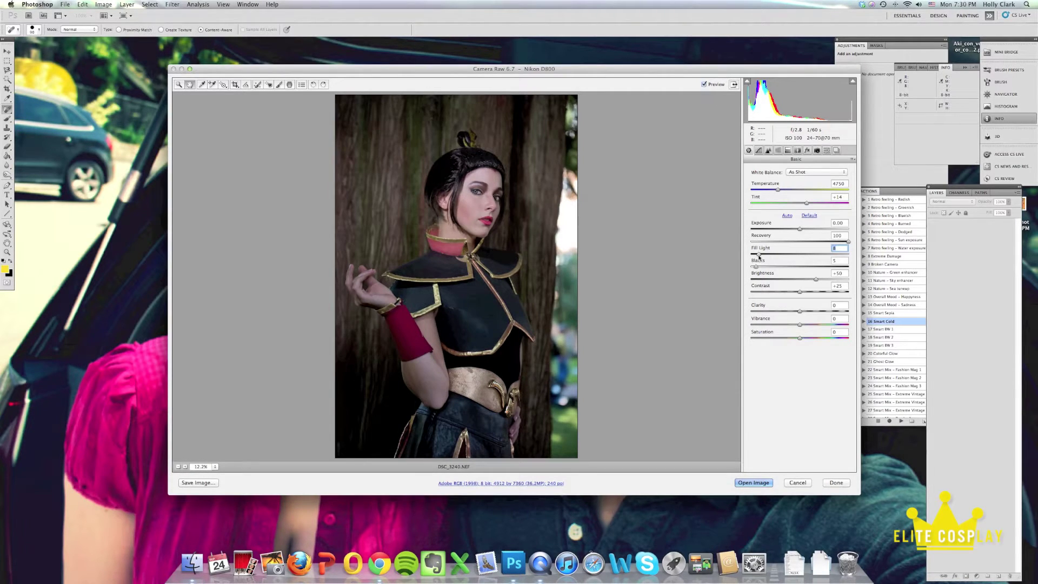
left_click_drag(759, 257, 756, 258)
left_click(704, 85)
left_click(704, 85)
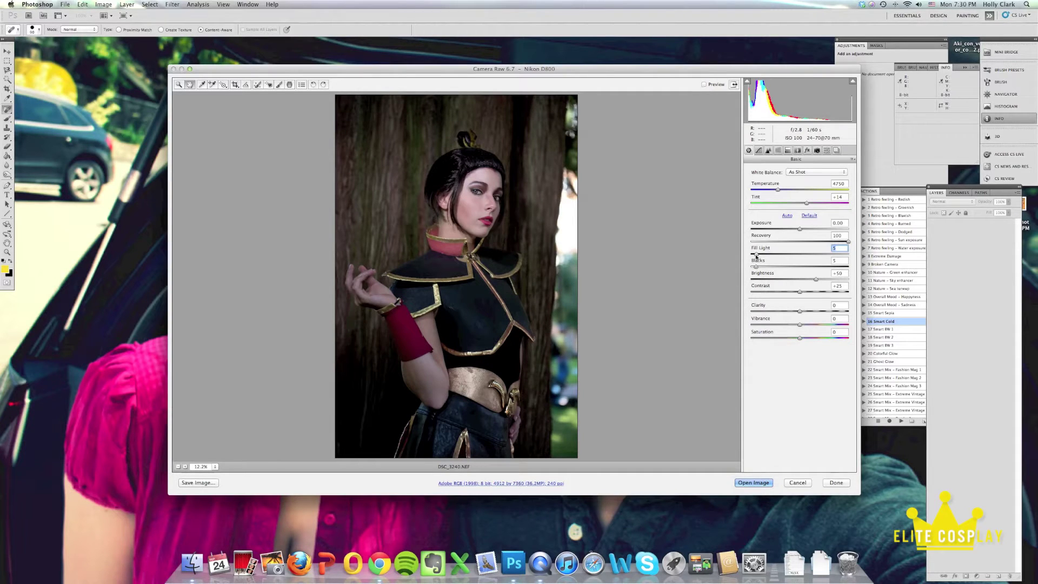
left_click(704, 85)
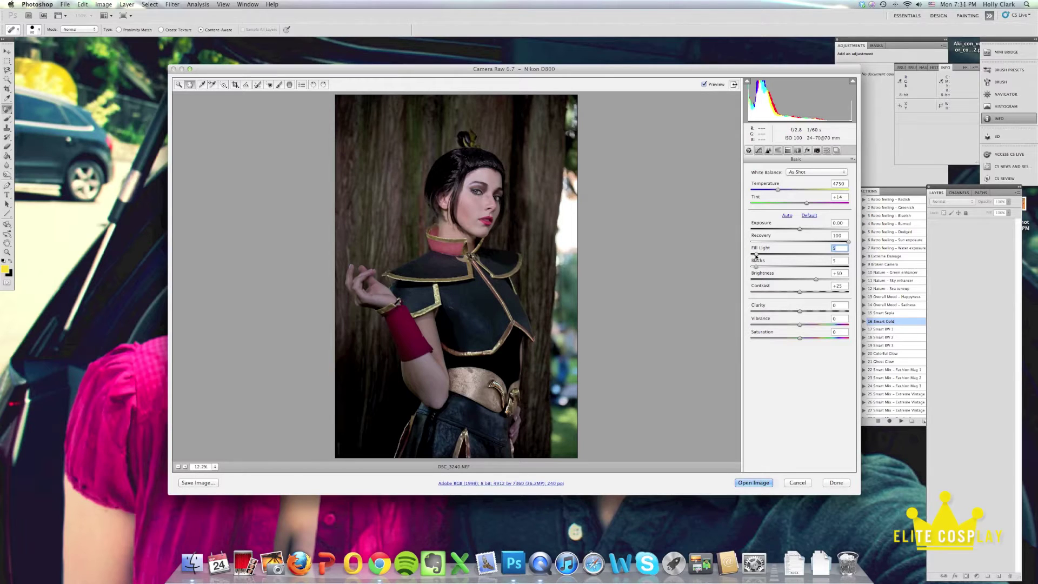
- Set Fill Light to 4 and Blacks to 3, checking against the unadjusted photo
key("Down")
key("Tab")
key("Up")
key("Up")
key("Up")
key("Up")
key("Up")
key("Up")
key("Up")
key("Up")
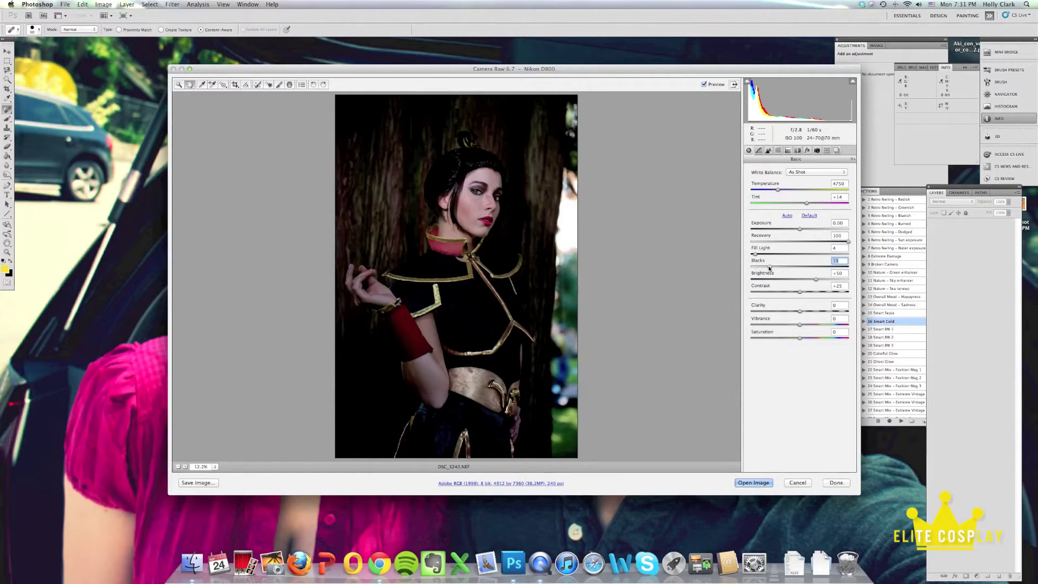
left_click(756, 267)
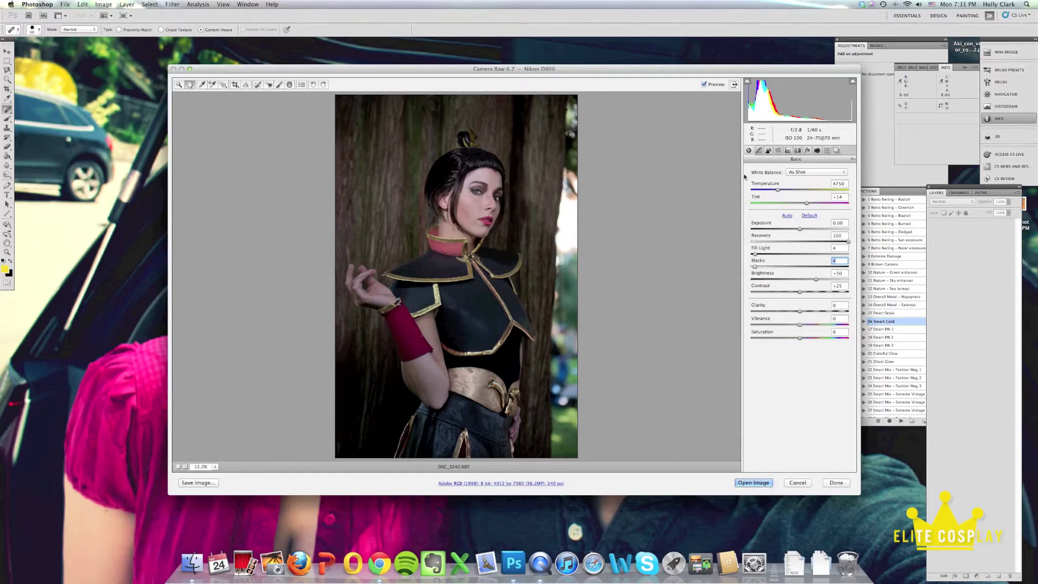
left_click(704, 85)
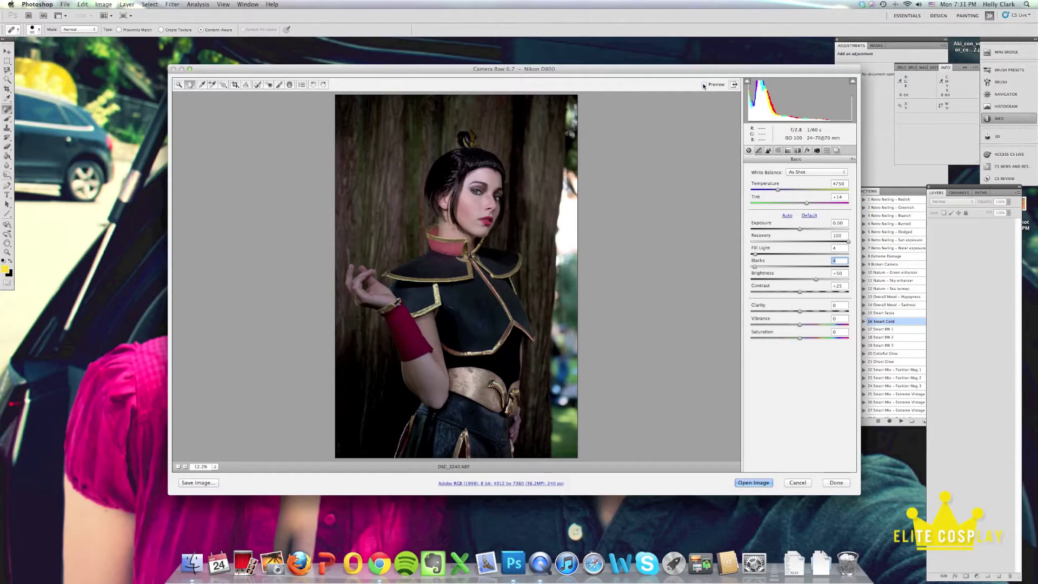
left_click(704, 84)
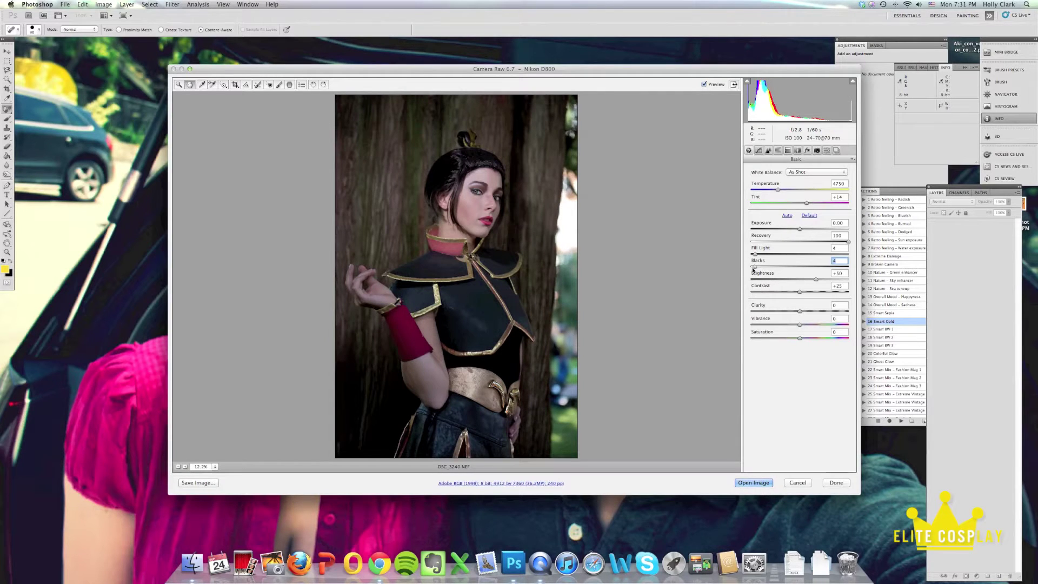
key("Down")
- Raise Contrast to +40 and flip Preview to compare before and after
left_click_drag(801, 295, 810, 294)
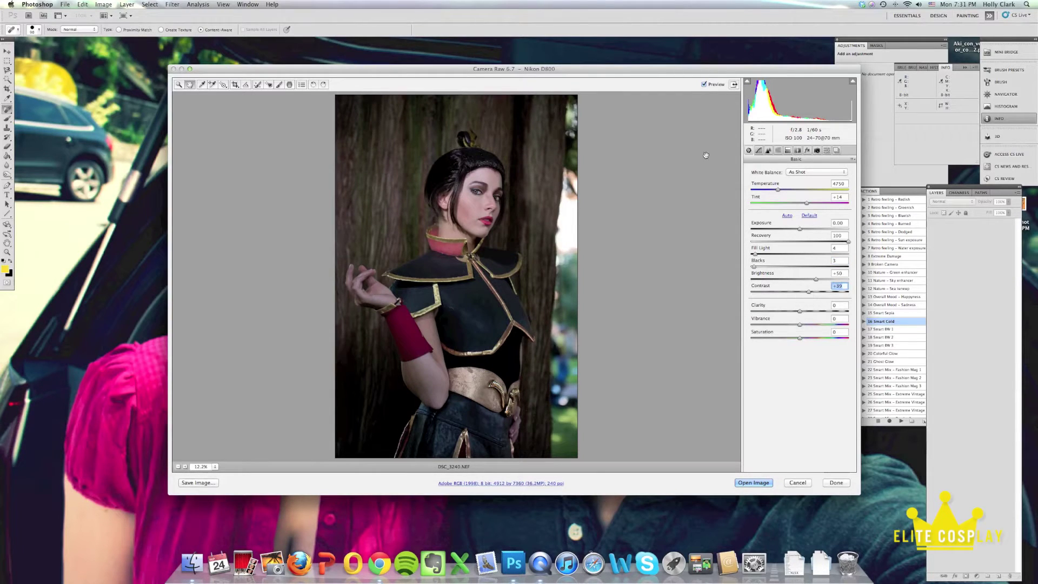
left_click(704, 84)
left_click(704, 85)
left_click(704, 85)
left_click(704, 85)
left_click(704, 85)
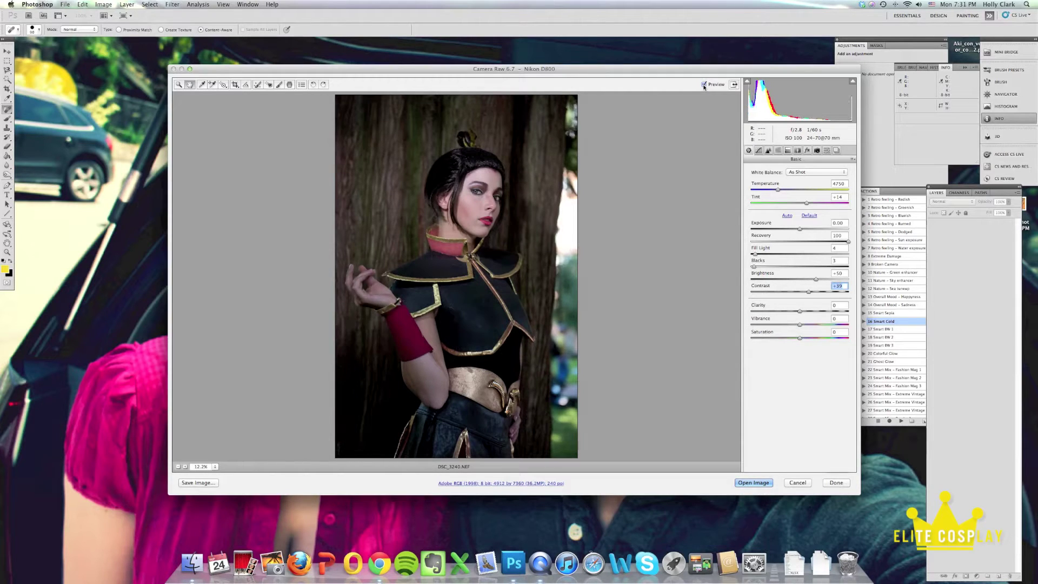
left_click(705, 85)
left_click(704, 84)
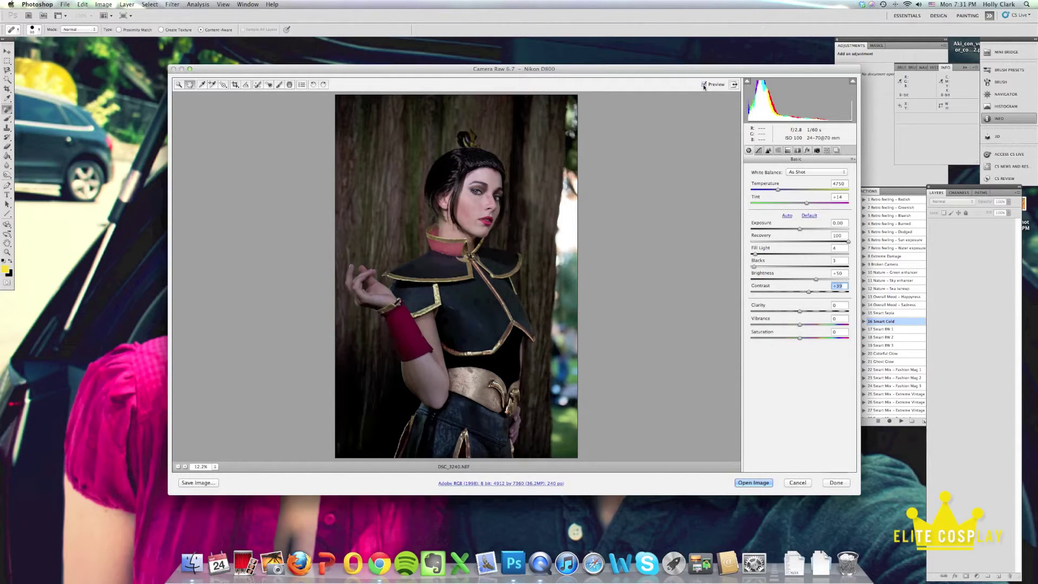
left_click(704, 85)
left_click(704, 85)
- Open the portrait in Photoshop, enlarge its window, and duplicate Background as Background copy
left_click(764, 484)
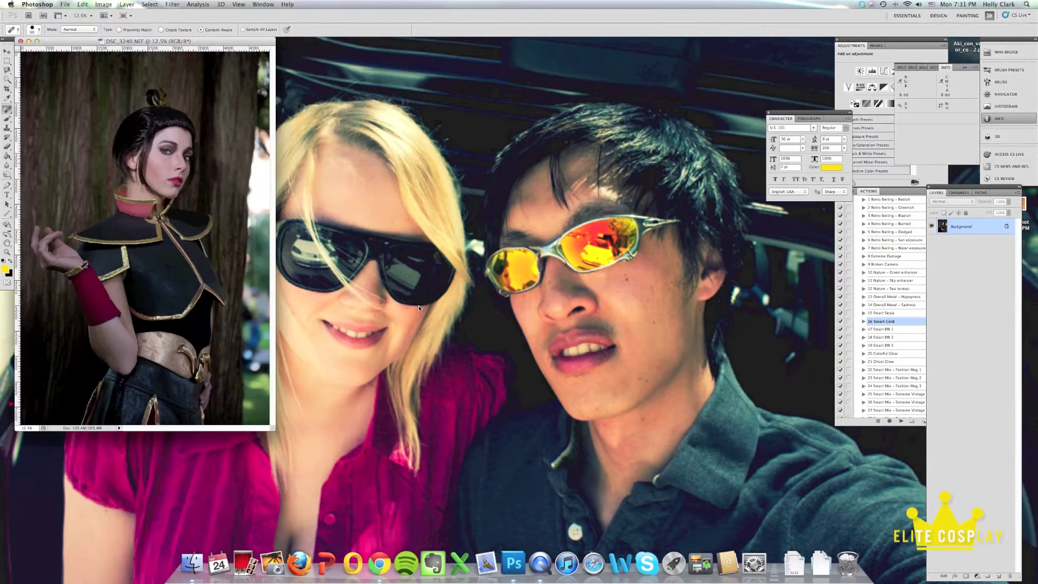
left_click_drag(65, 42, 241, 91)
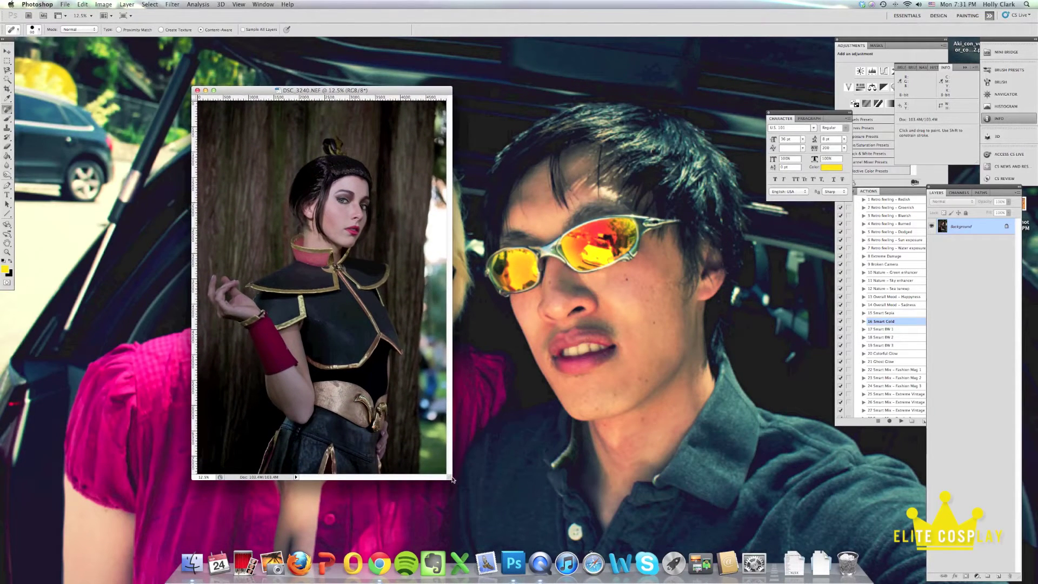
left_click_drag(450, 478, 676, 505)
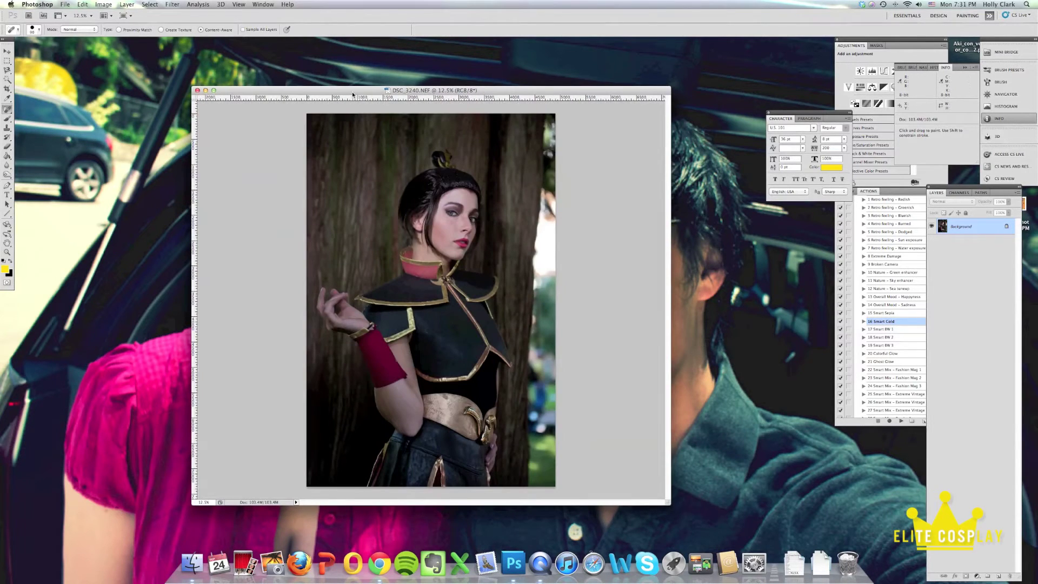
left_click_drag(351, 93, 324, 79)
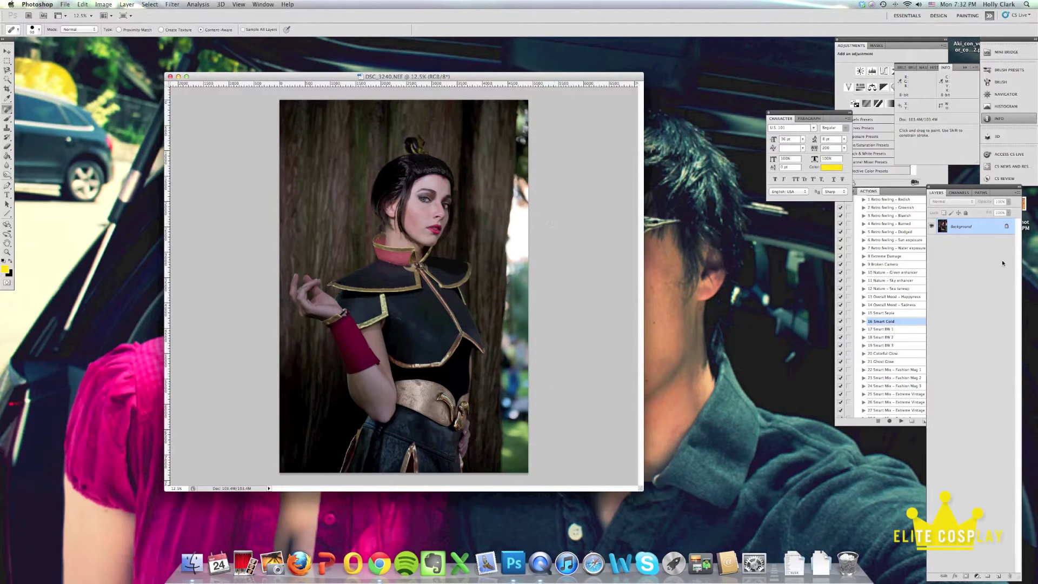
left_click_drag(944, 229, 999, 576)
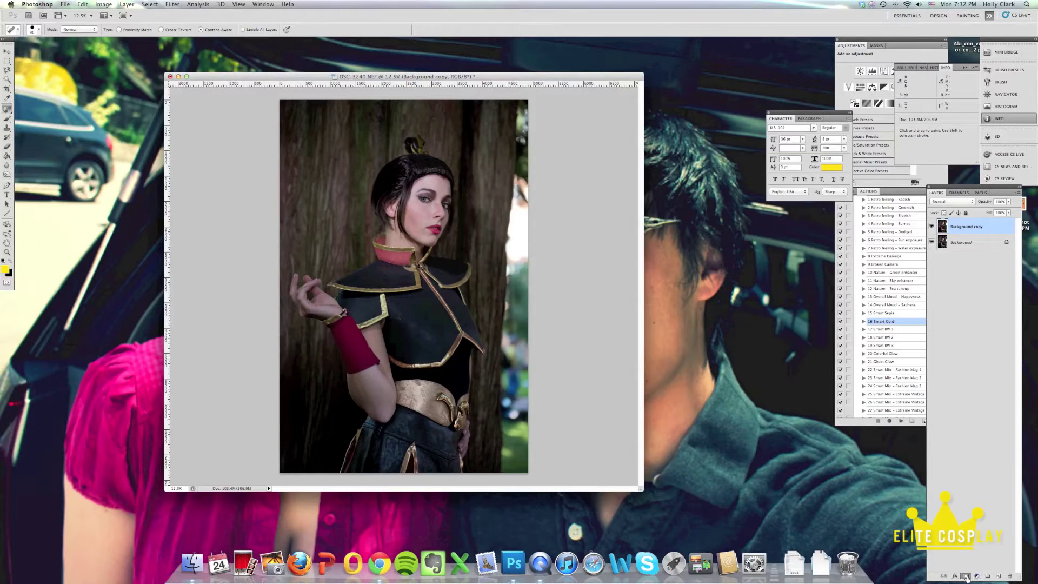
- Add a layer mask to Background copy and set up a black 300 px brush
left_click(967, 577)
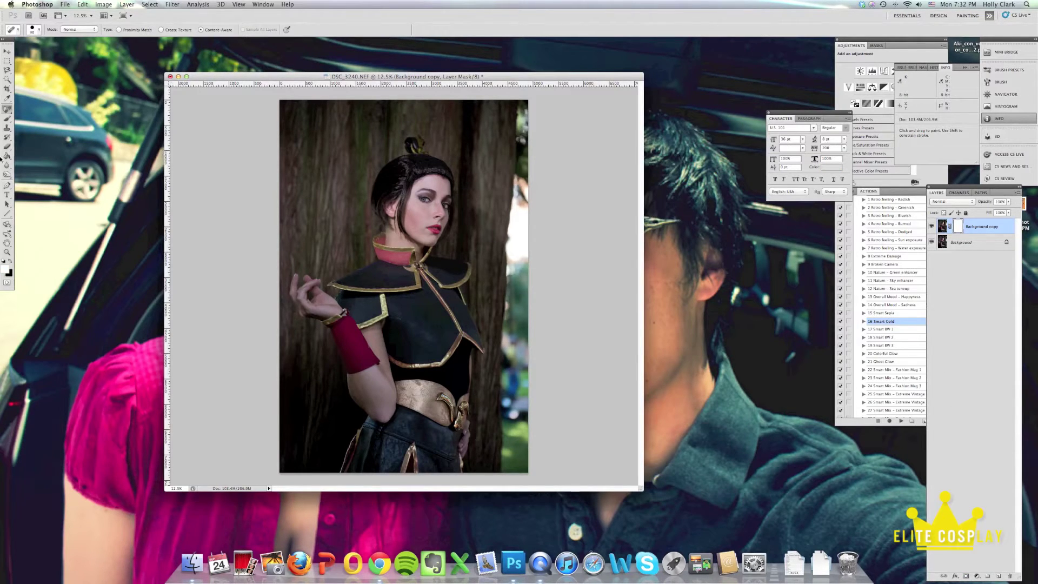
left_click(10, 262)
left_click(7, 118)
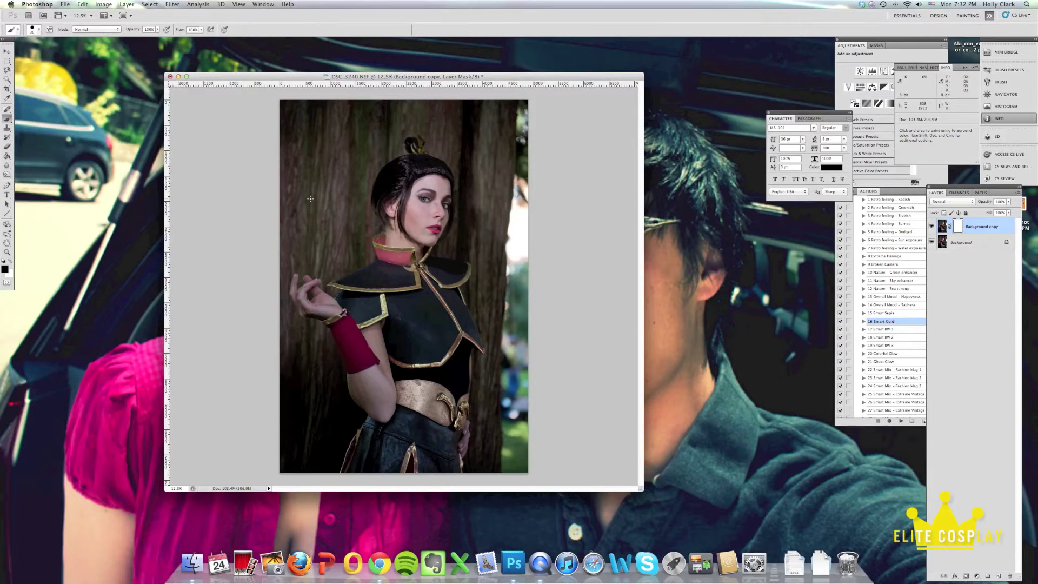
key("bracketright")
key("bracketright")
key("bracketright")
key("bracketright")
key("bracketright")
key("bracketright")
key("bracketright")
key("bracketright")
key("bracketright")
key("bracketright")
key("bracketright")
key("bracketright")
key("bracketright")
key("bracketright")
key("bracketleft")
- Paint the mask along the right edge, then over the model with an 800 px brush
mouse_move(430, 238)
left_mouse_down()
mouse_move(547, 200)
mouse_move(515, 441)
mouse_move(511, 308)
mouse_move(491, 240)
left_mouse_up()
key("bracketright")
key("bracketright")
key("bracketright")
key("bracketright")
key("bracketright")
mouse_move(442, 300)
left_mouse_down()
mouse_move(449, 205)
mouse_move(398, 302)
mouse_move(396, 368)
mouse_move(451, 425)
mouse_move(387, 363)
mouse_move(456, 272)
mouse_move(359, 141)
left_mouse_up()
left_click(8, 71)
- Pick the Polygonal Lasso and target Background copy's pixels instead of its mask
left_click(45, 79)
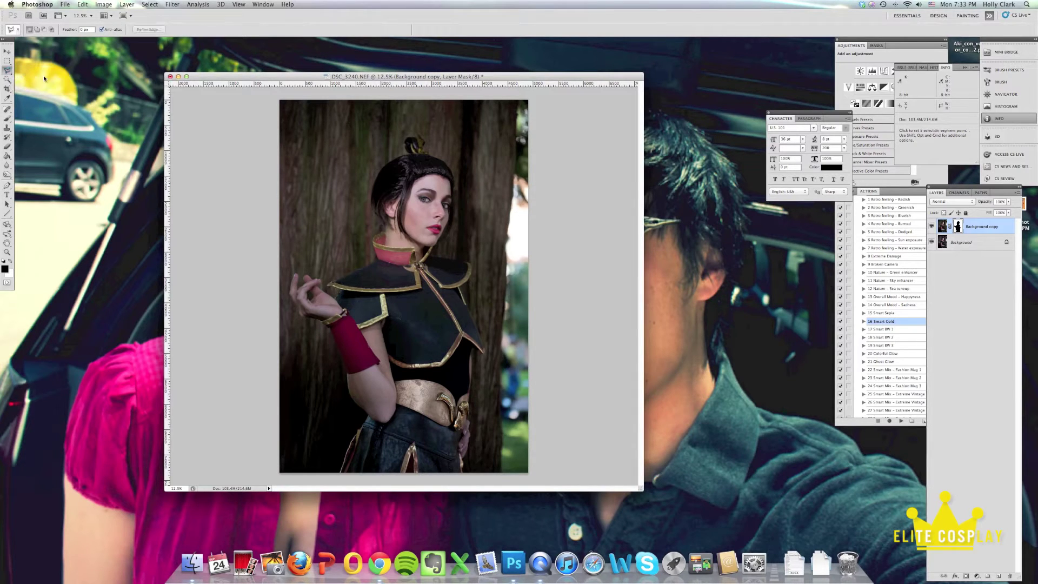
key("super+Tab")
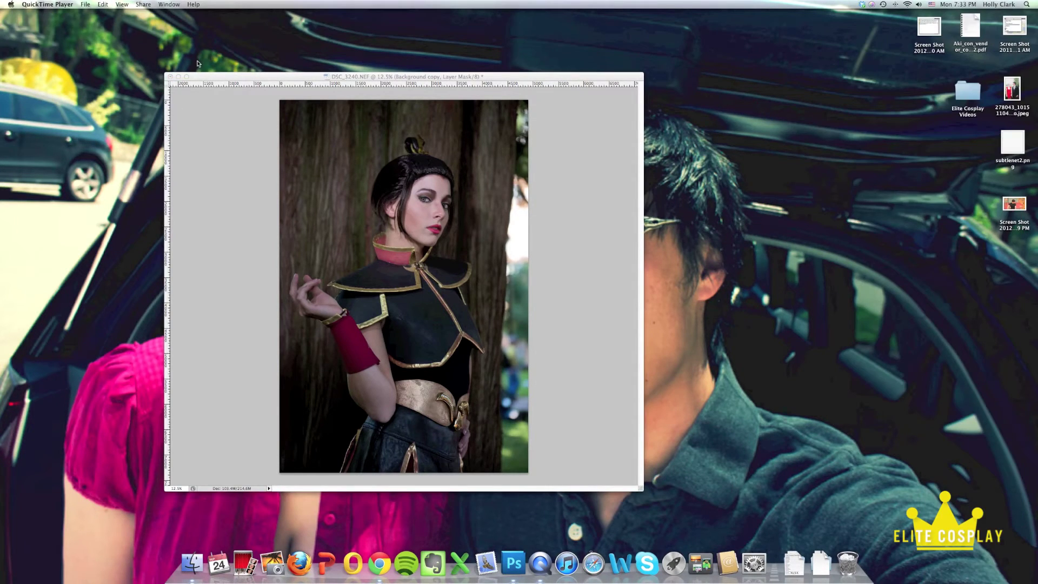
key("super+Tab")
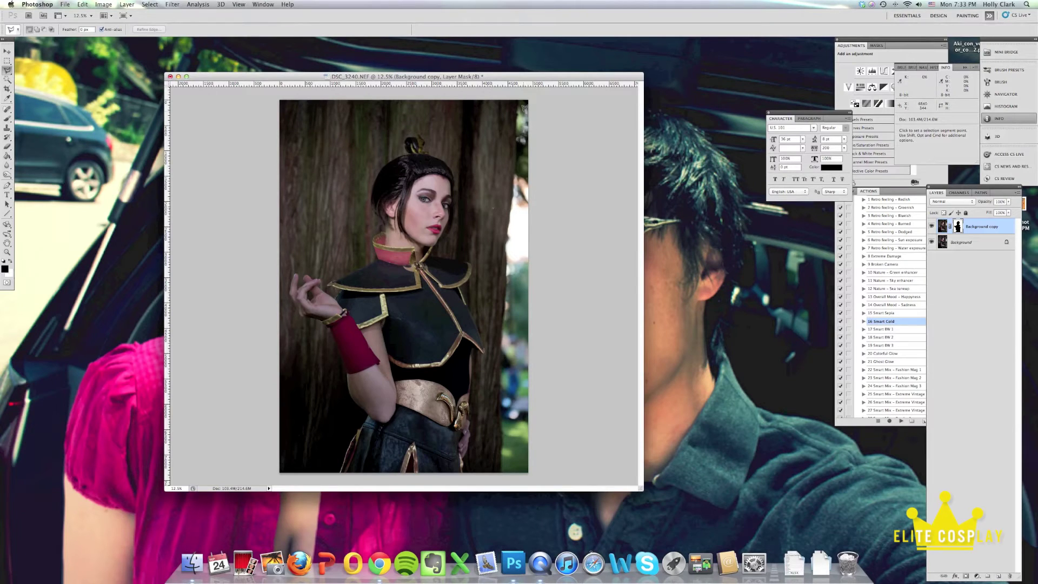
left_click(520, 96)
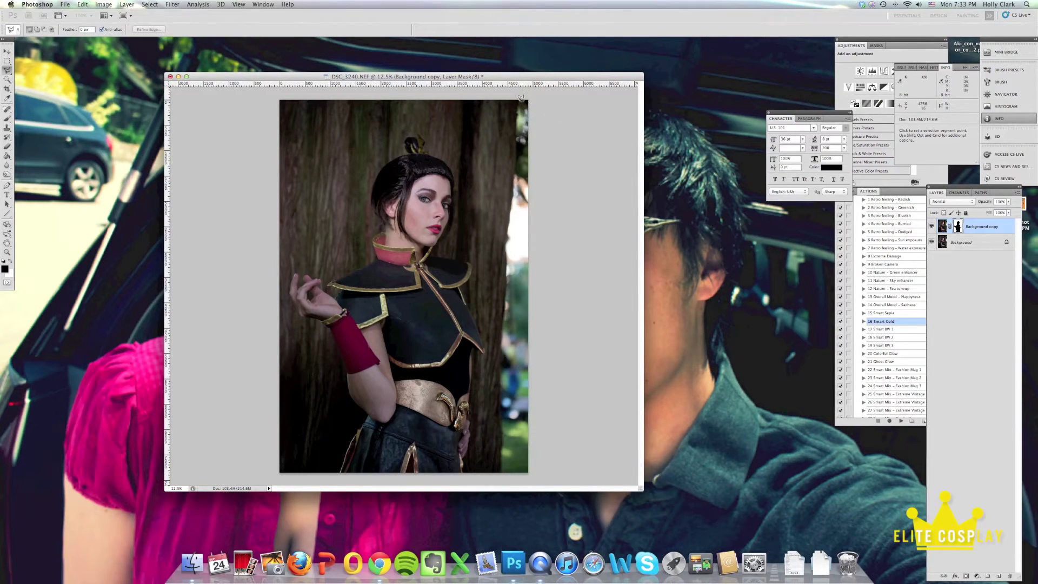
key("Escape")
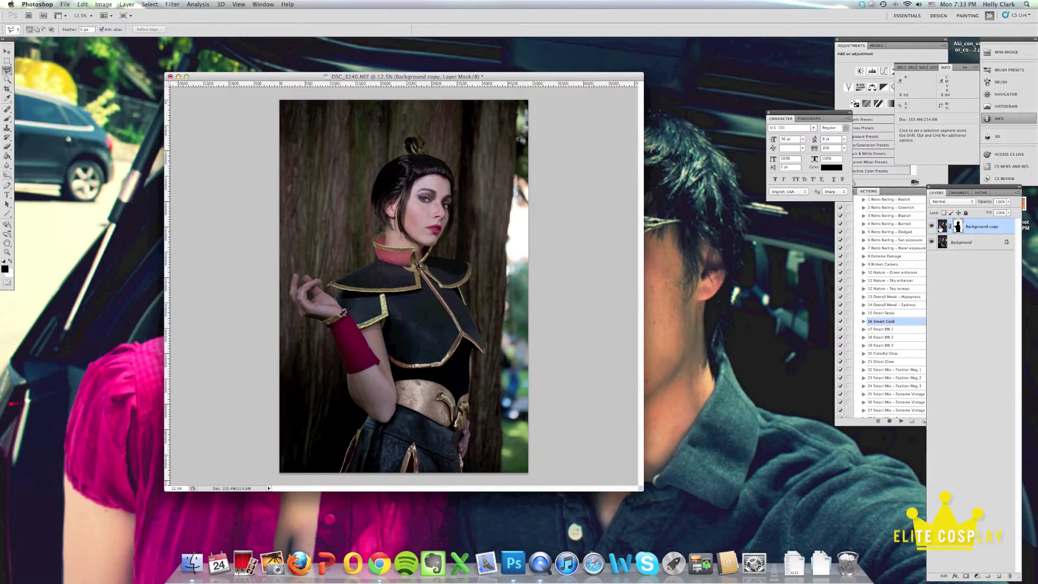
left_click(943, 227)
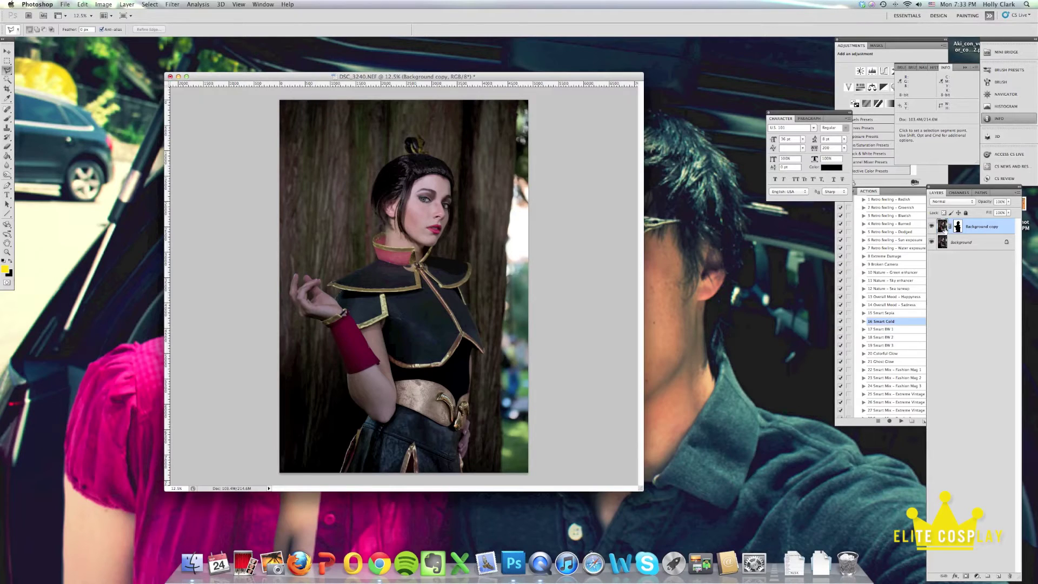
left_click(957, 227)
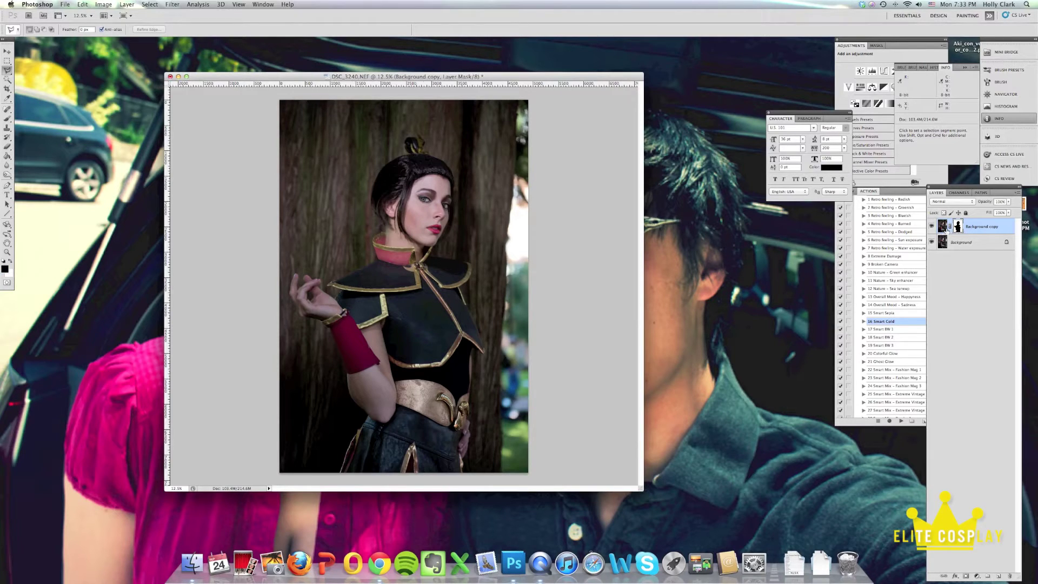
left_click(943, 227)
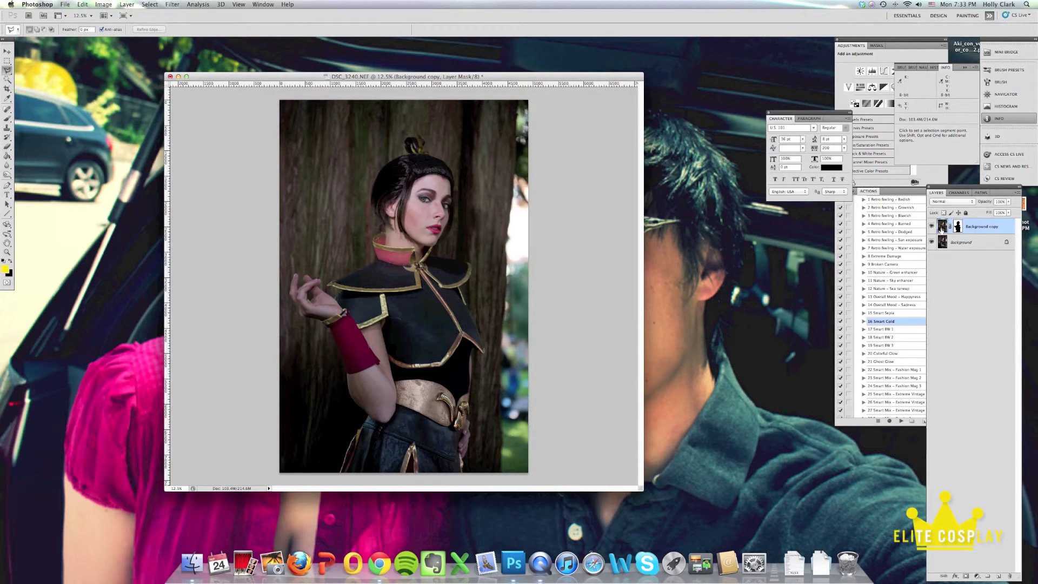
- Draw a polygonal selection around the bright strip down the photo's right edge
left_click(520, 95)
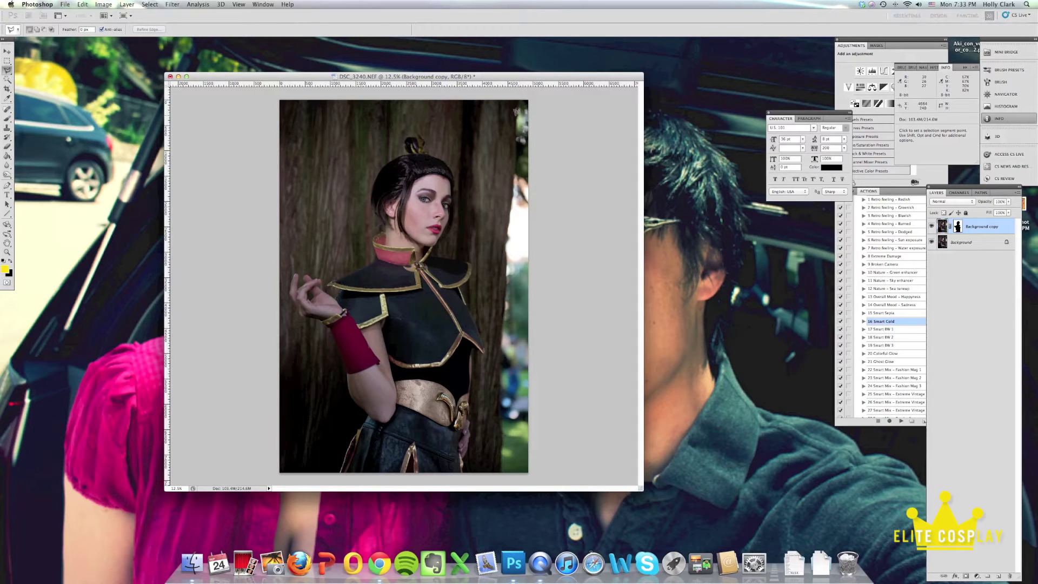
left_click(530, 95)
left_click(530, 474)
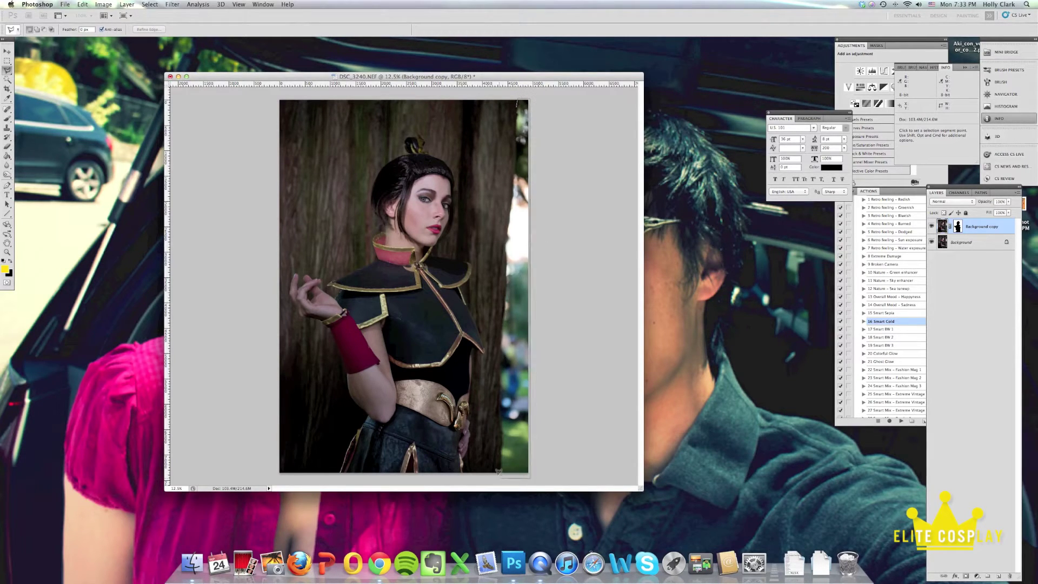
left_click(498, 471)
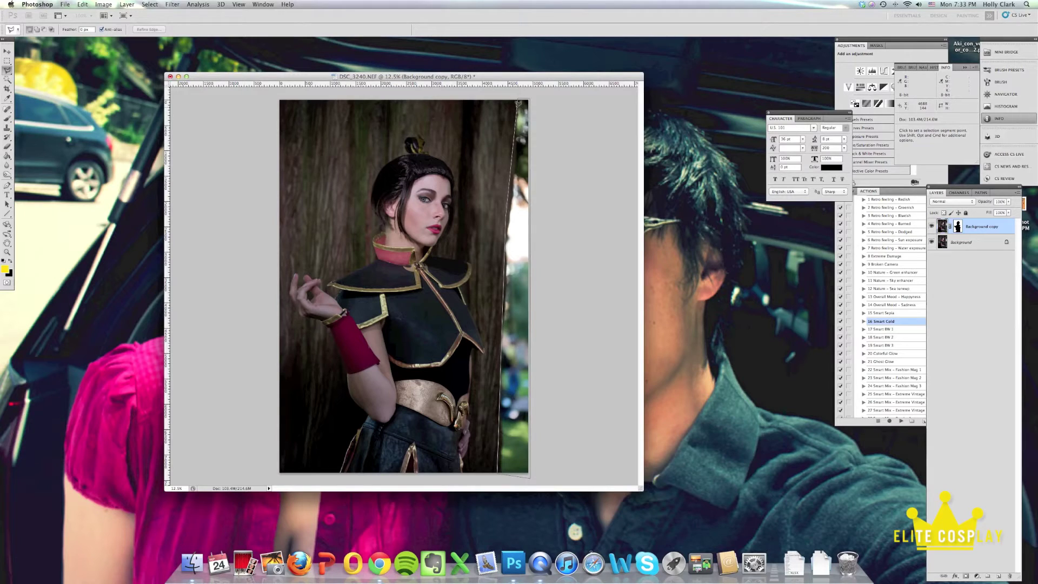
left_click(517, 106)
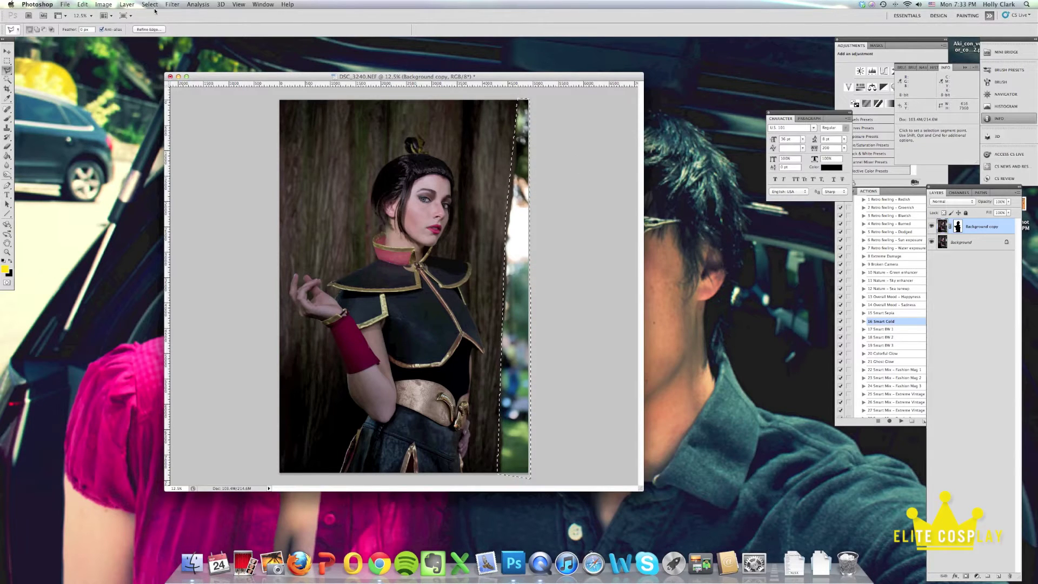
left_click(85, 5)
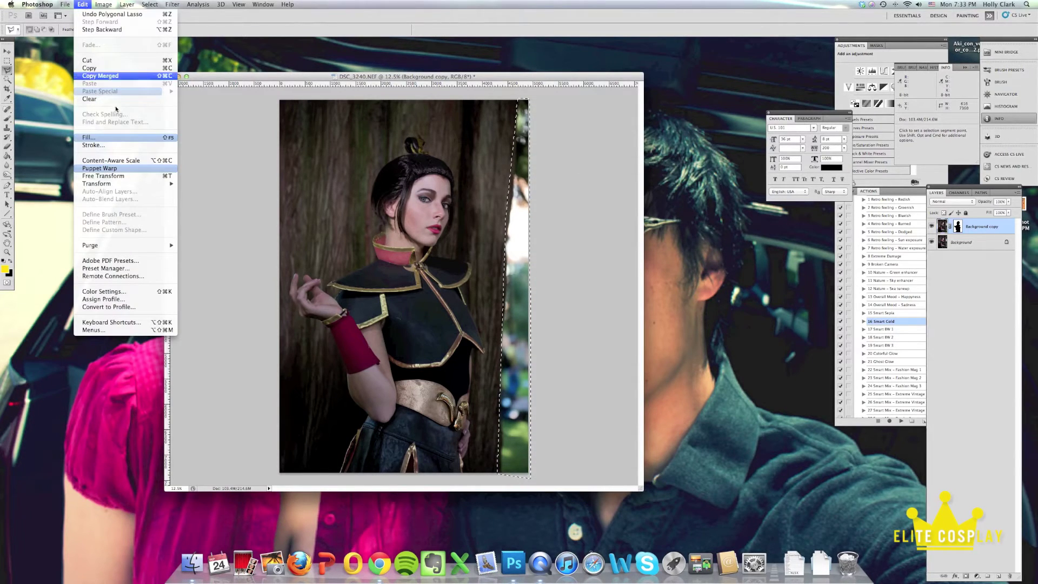
- Content-Aware fill the selected strip with bark texture, then deselect
left_click(154, 139)
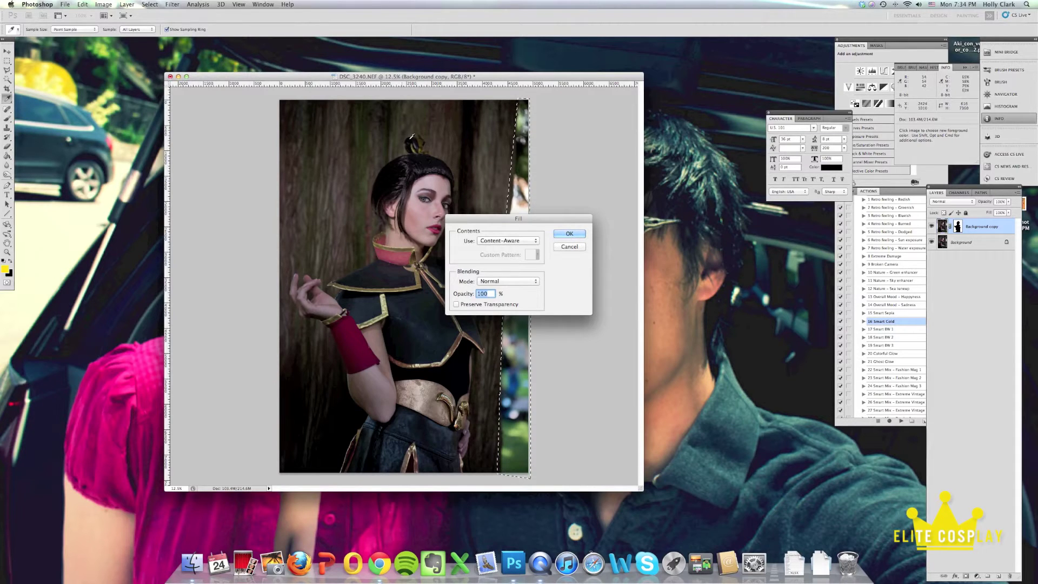
left_click(573, 233)
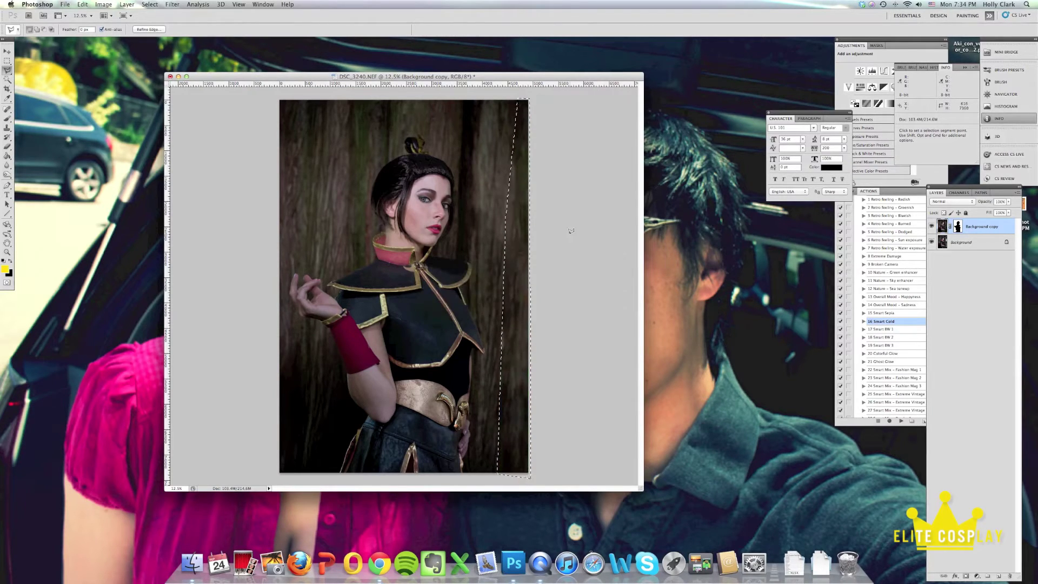
key("super+d")
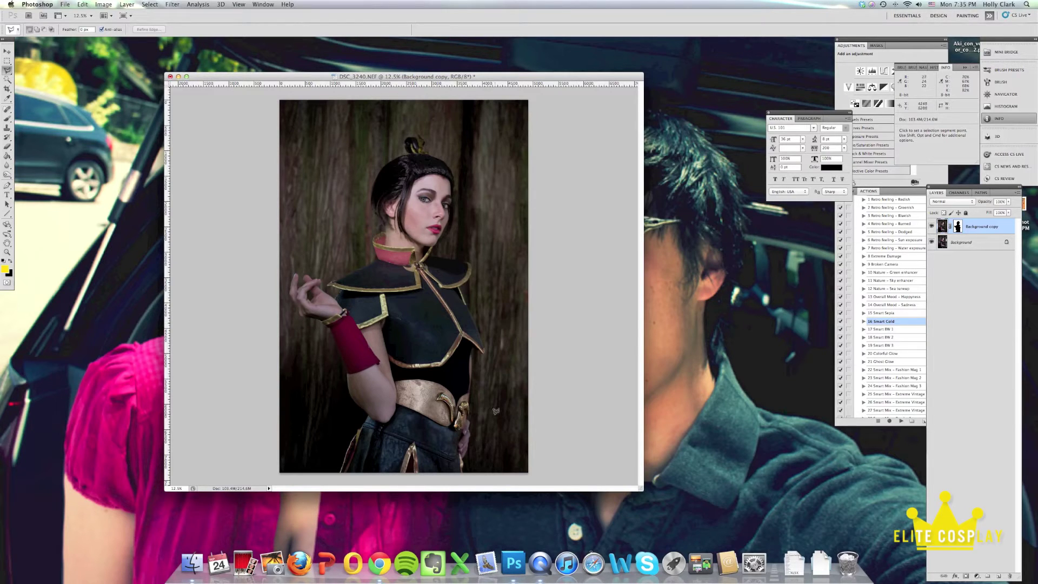
- Spot-heal blotches in the right-side bark using 150, 100 and 250 px brushes
left_click(8, 111)
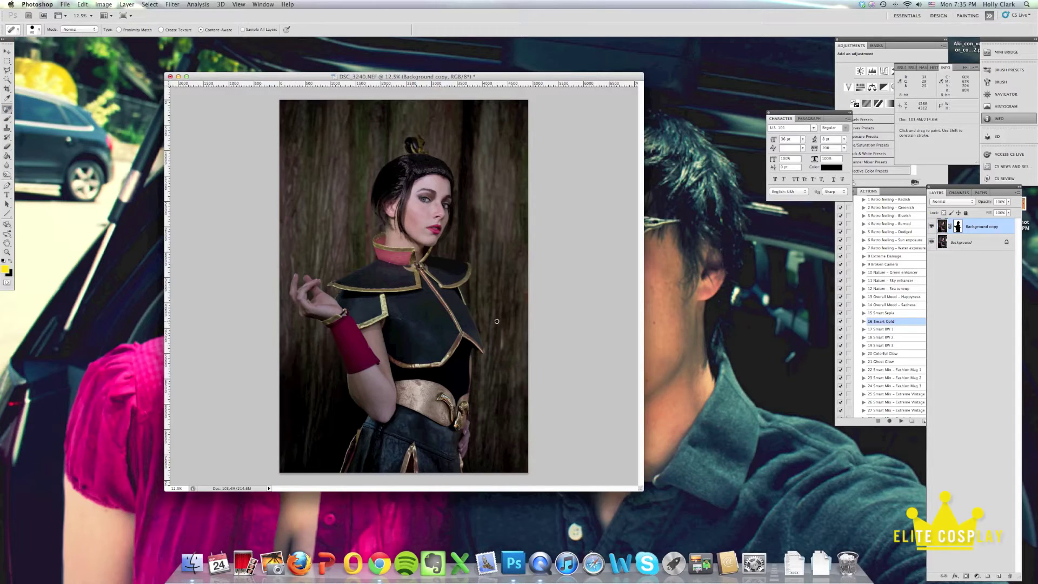
key("bracketright")
key("bracketright")
left_click(503, 316)
left_click_drag(501, 346, 501, 365)
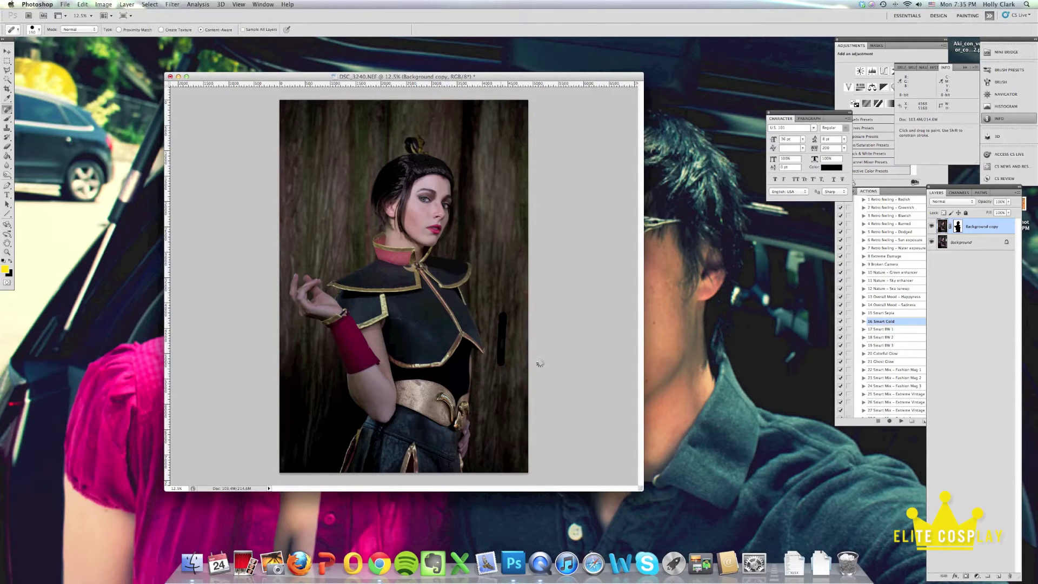
key("bracketleft")
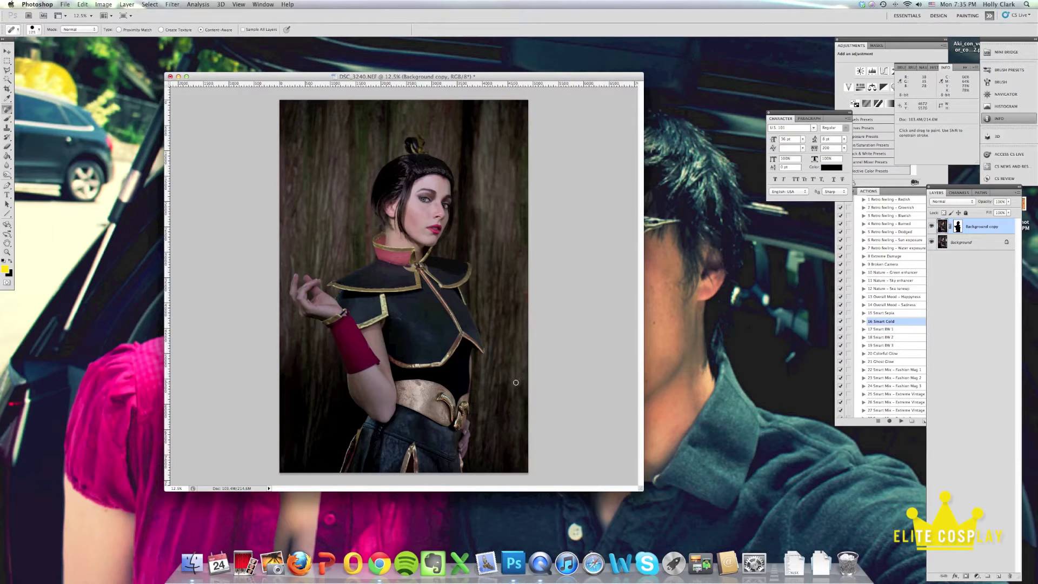
key("bracketleft")
left_click_drag(500, 372, 499, 430)
key("bracketright")
key("bracketright")
key("bracketright")
key("bracketright")
key("bracketright")
mouse_move(513, 232)
left_mouse_down()
mouse_move(499, 184)
mouse_move(500, 232)
left_mouse_up()
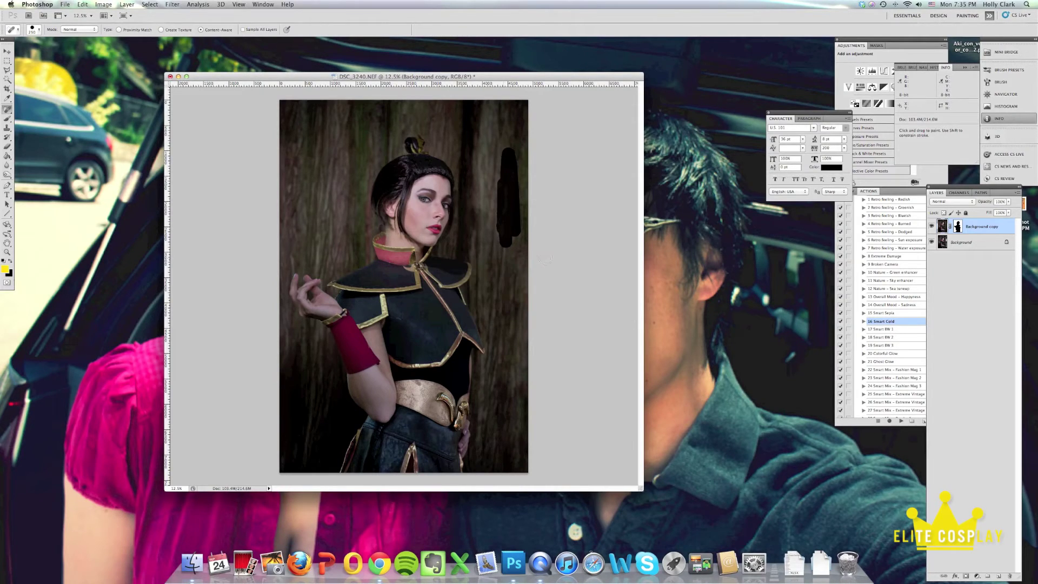
mouse_move(515, 201)
left_mouse_down()
mouse_move(508, 184)
mouse_move(521, 169)
left_mouse_up()
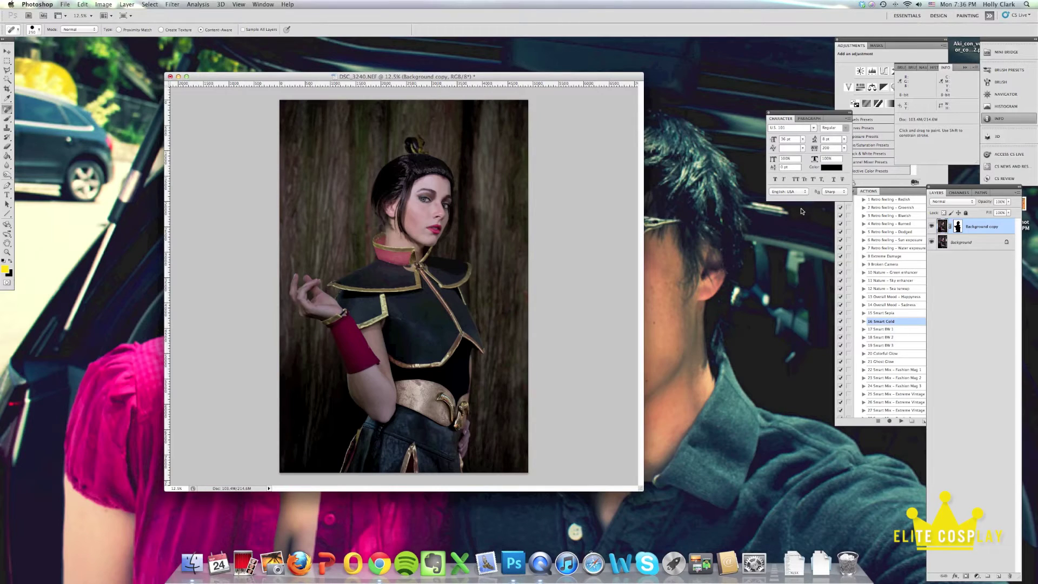
left_click(128, 5)
- Flatten the image, duplicate Background, and add a Hue/Saturation adjustment layer
left_click(151, 309)
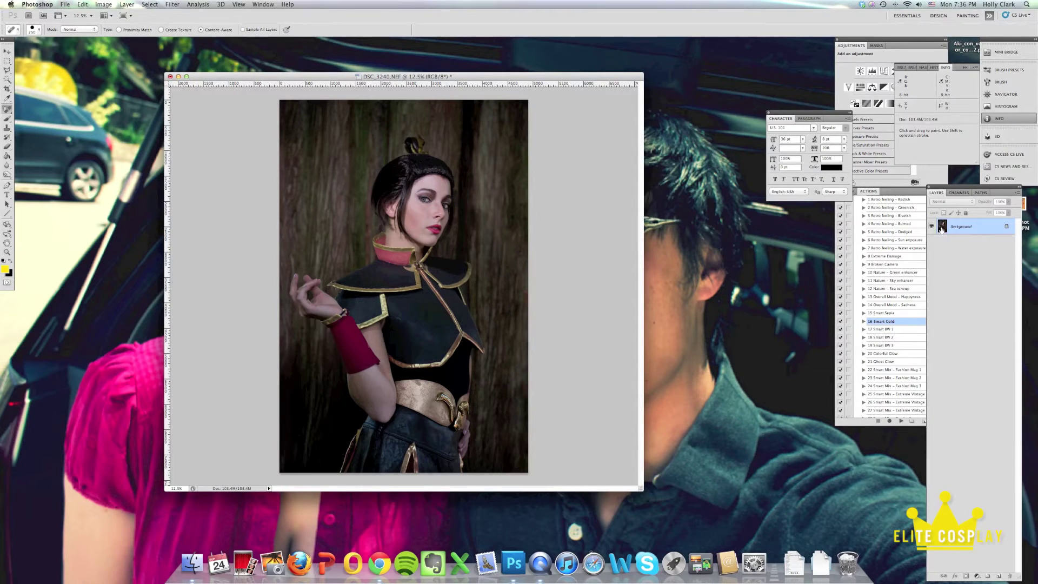
left_click_drag(941, 229, 997, 575)
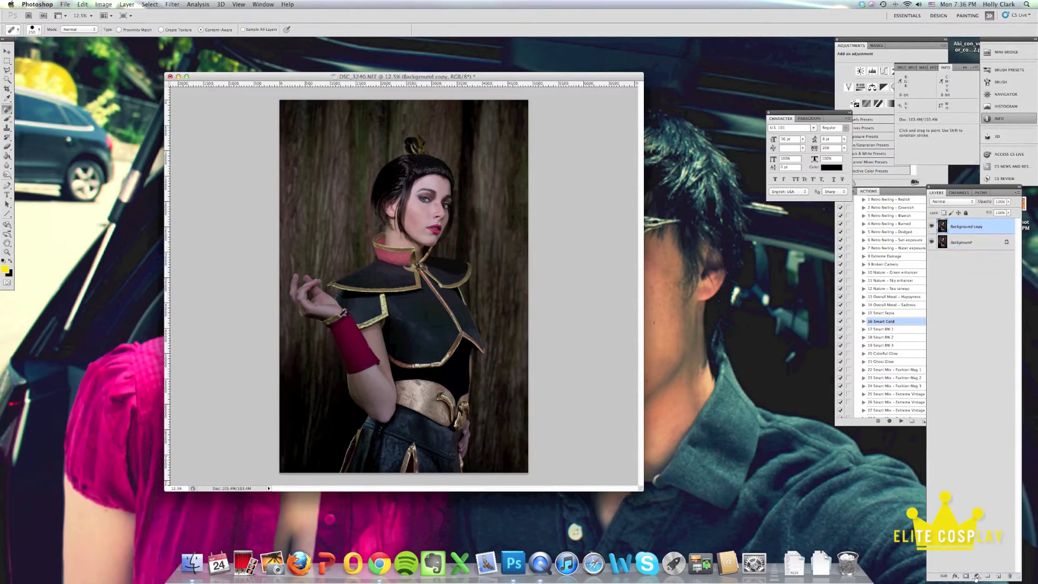
left_click(977, 576)
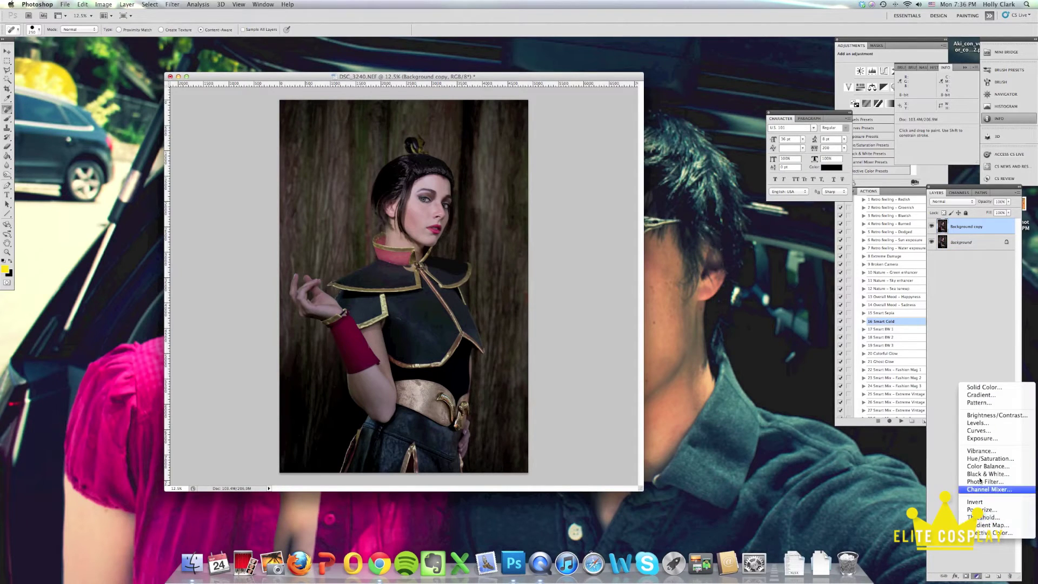
left_click(981, 458)
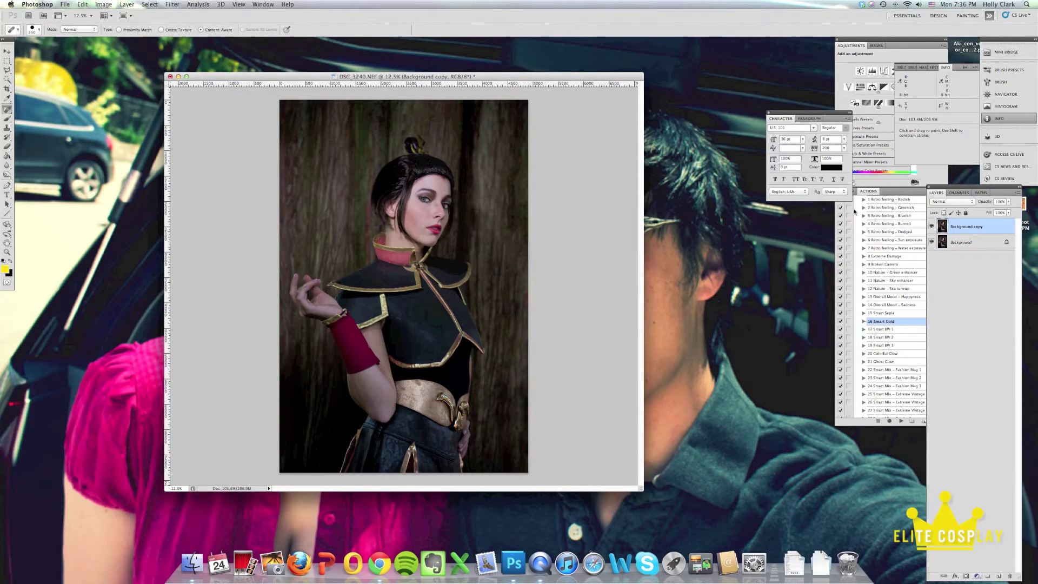
- Raise the Hue/Saturation layer's saturation from +4 to +11
left_click(891, 38)
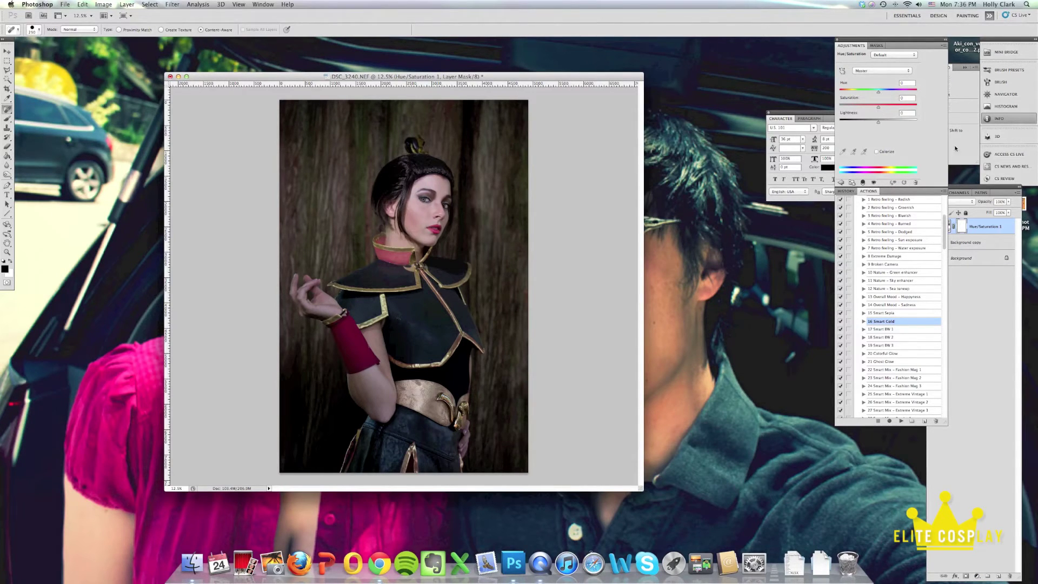
left_click(980, 199)
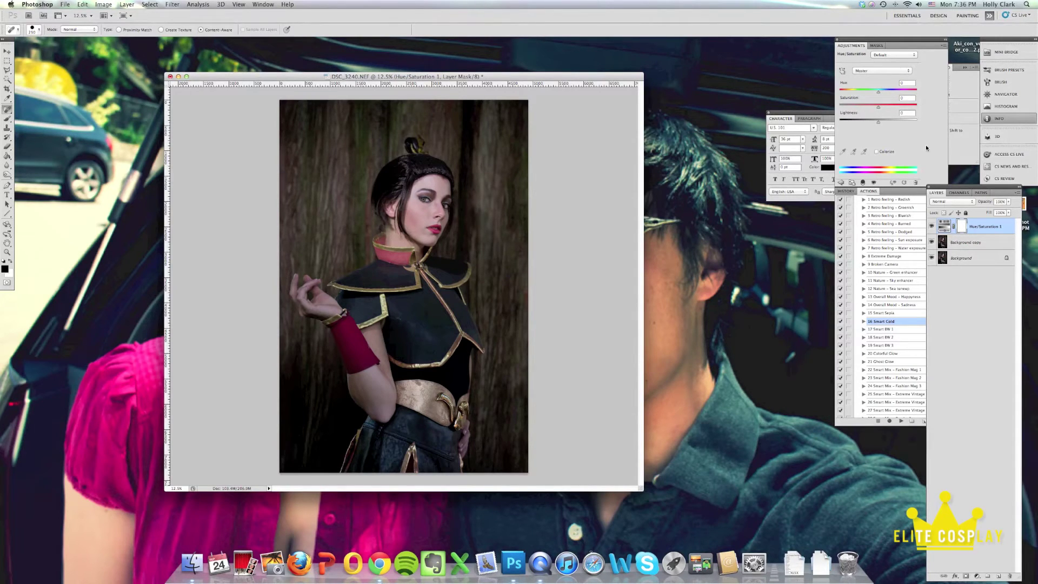
left_click(892, 81)
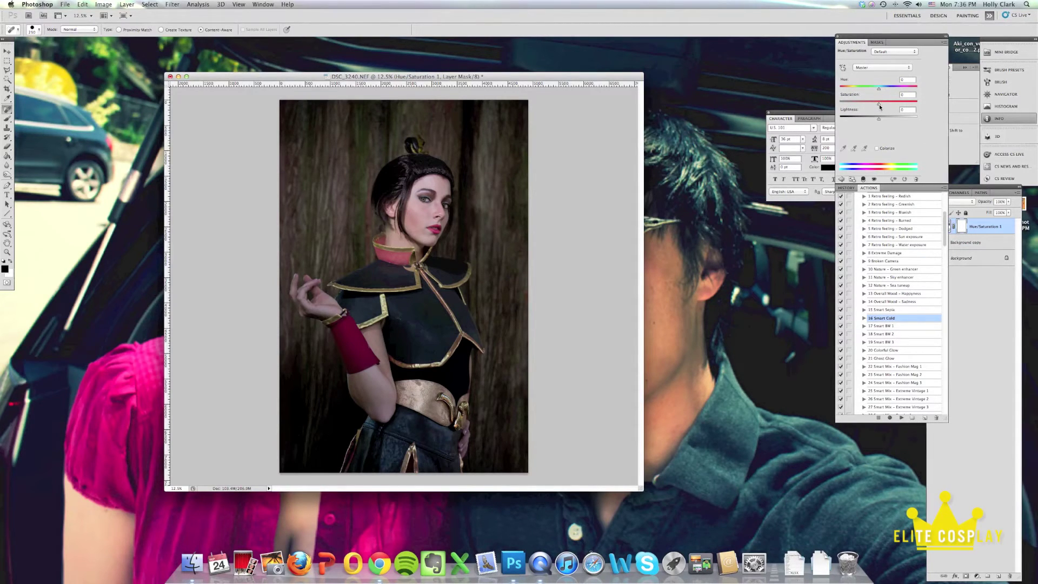
left_click_drag(882, 106, 884, 106)
left_click(982, 190)
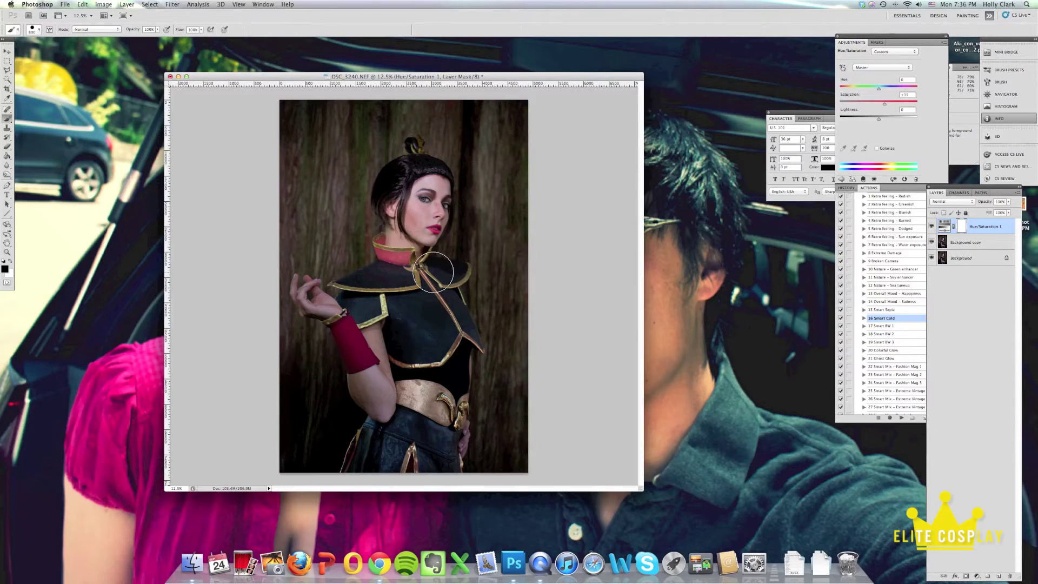
- With a 400 px brush, mask her brow, bodice edge and right tree trunk
key("bracketleft")
key("bracketleft")
key("bracketleft")
key("bracketleft")
left_click_drag(433, 182, 444, 189)
left_click_drag(402, 373, 423, 368)
mouse_move(463, 338)
left_mouse_down()
mouse_move(480, 352)
mouse_move(479, 379)
left_mouse_up()
mouse_move(514, 260)
left_mouse_down()
mouse_move(487, 240)
mouse_move(501, 309)
mouse_move(524, 275)
left_mouse_up()
mouse_move(513, 230)
left_mouse_down()
mouse_move(523, 460)
mouse_move(520, 381)
mouse_move(510, 452)
mouse_move(482, 435)
mouse_move(490, 379)
mouse_move(492, 454)
left_mouse_up()
left_click_drag(311, 437, 308, 450)
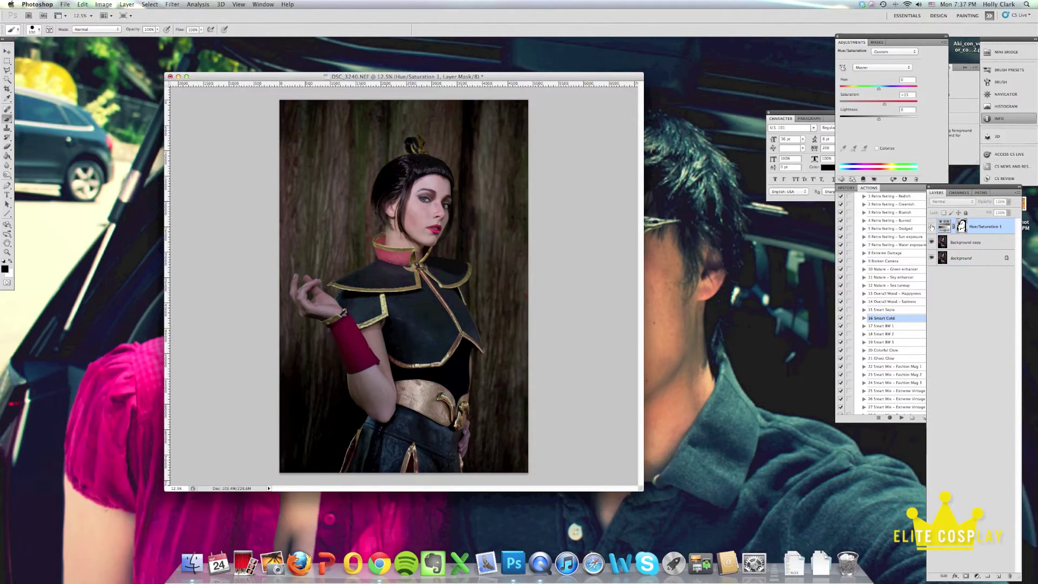
left_click(932, 226)
left_click(931, 226)
left_click(932, 226)
left_click(932, 226)
left_click(932, 226)
left_click(931, 226)
left_click(932, 227)
left_click(931, 226)
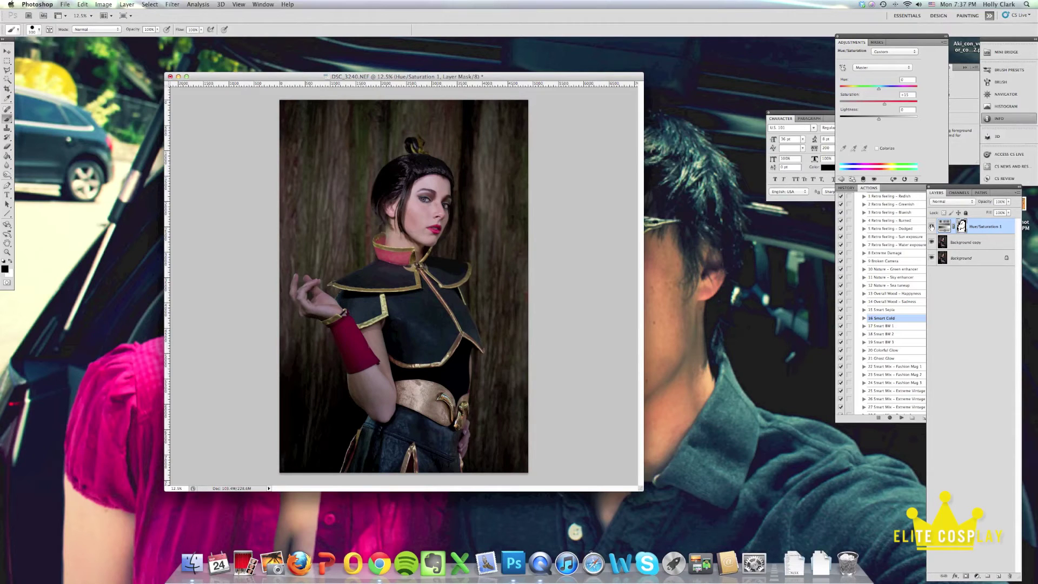
left_click(932, 226)
left_click(931, 226)
key("super+0")
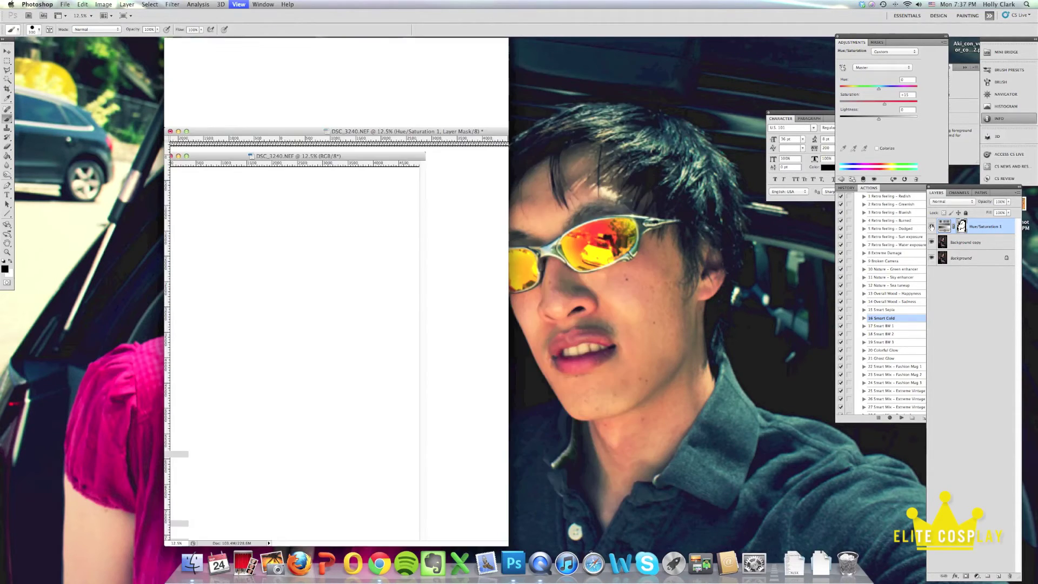
key("super+equal")
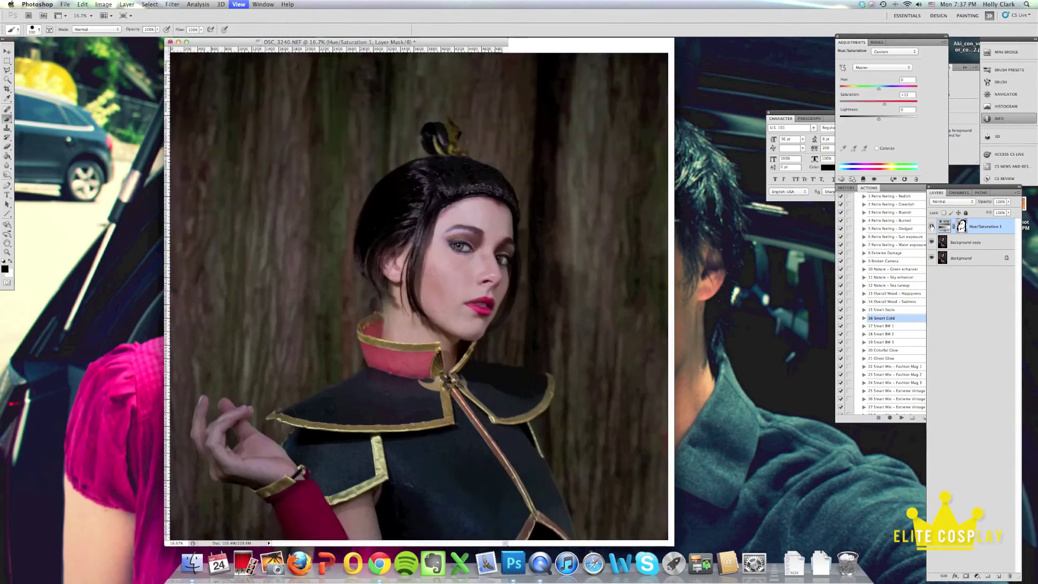
left_click(931, 226)
left_click(932, 226)
left_click(932, 226)
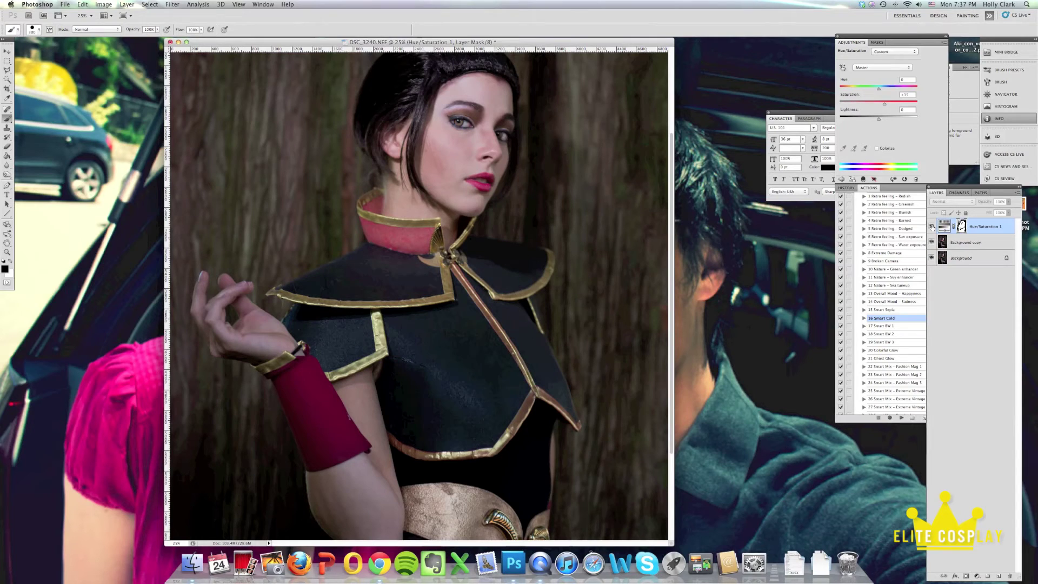
left_click(932, 226)
left_click(933, 226)
left_click(931, 226)
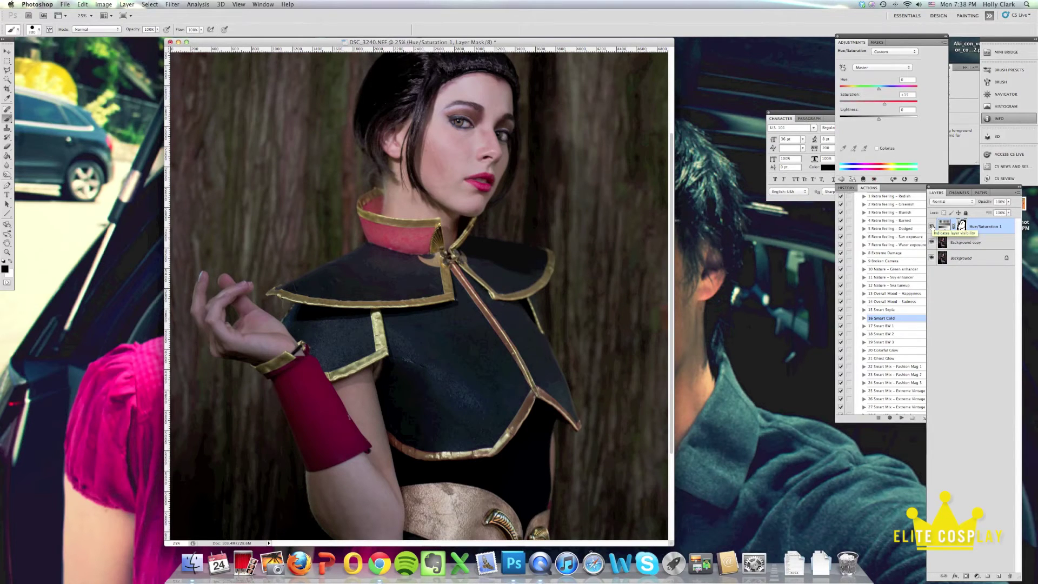
key("super+minus")
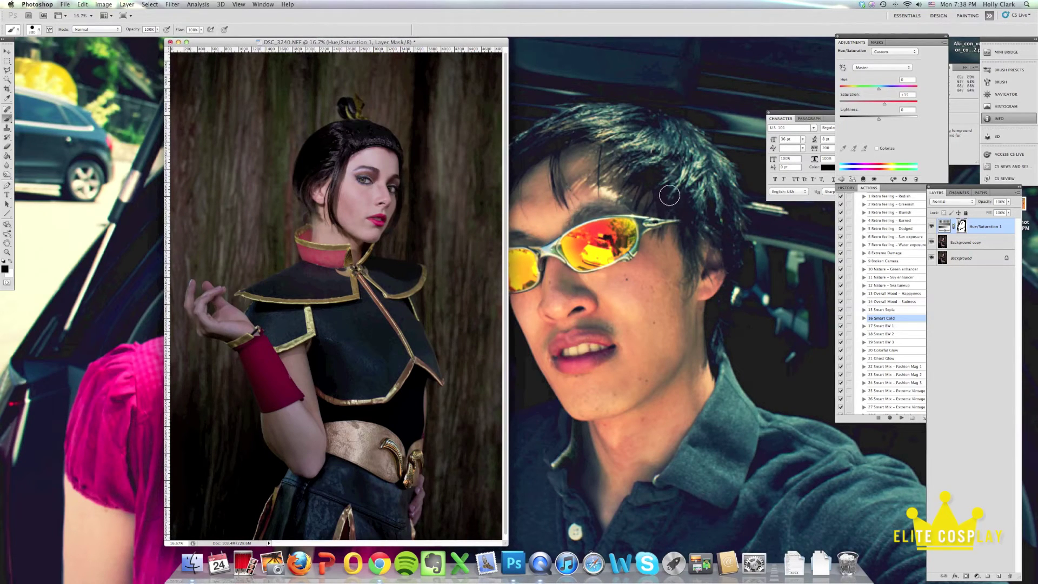
- Flatten the image into a single Background layer and zoom the portrait to 25%
left_click(128, 5)
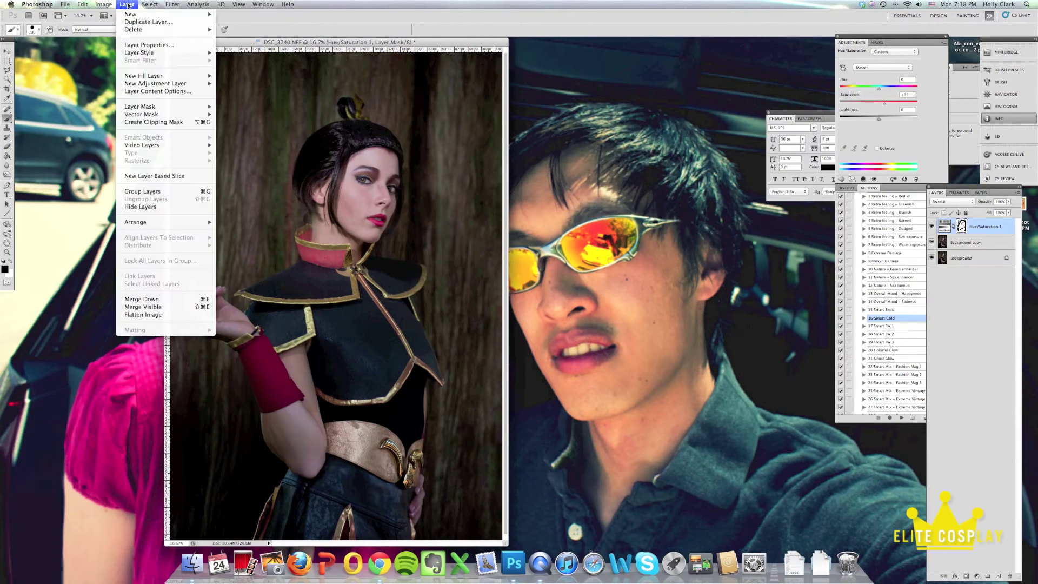
left_click(175, 306)
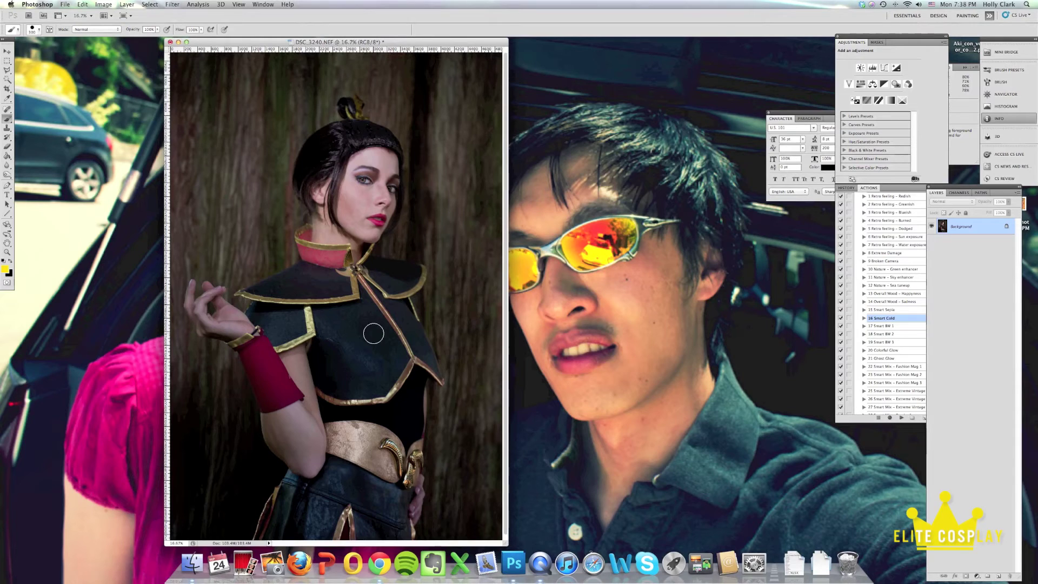
key("super+equal")
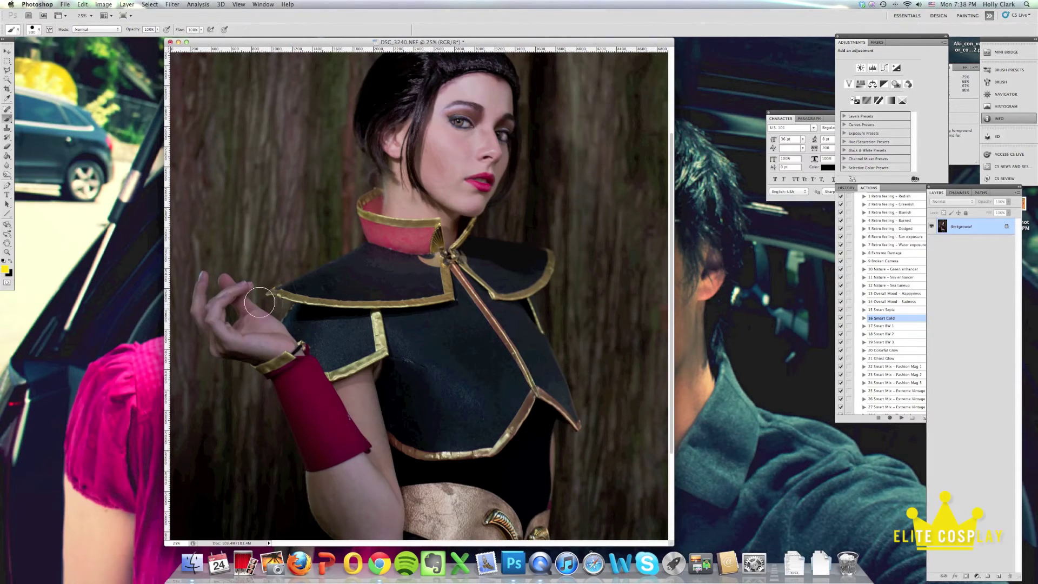
- Spot-heal the blemishes on the shoulder and along the black bodice with a 150 px brush
key("j")
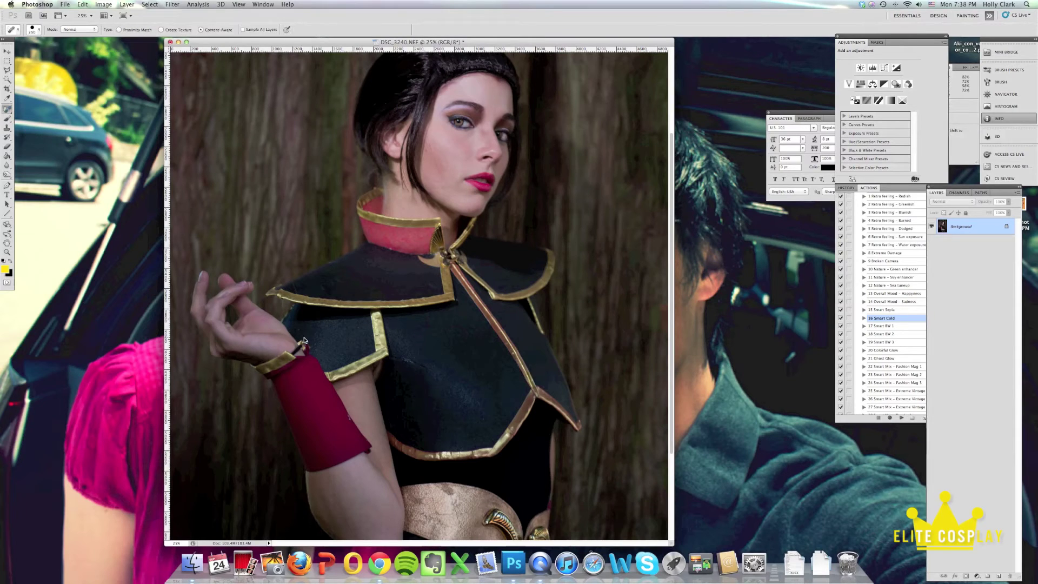
key("bracketleft")
key("bracketleft")
key("bracketleft")
key("bracketleft")
key("bracketleft")
key("bracketleft")
key("bracketleft")
key("bracketleft")
key("bracketleft")
key("bracketleft")
left_click(288, 271)
left_click(323, 287)
left_click_drag(414, 364, 395, 357)
left_click_drag(416, 362, 393, 358)
- Inspect the portrait between 16.7% and 33.3% zoom for remaining flaws
scroll(536, 417, "down", 5)
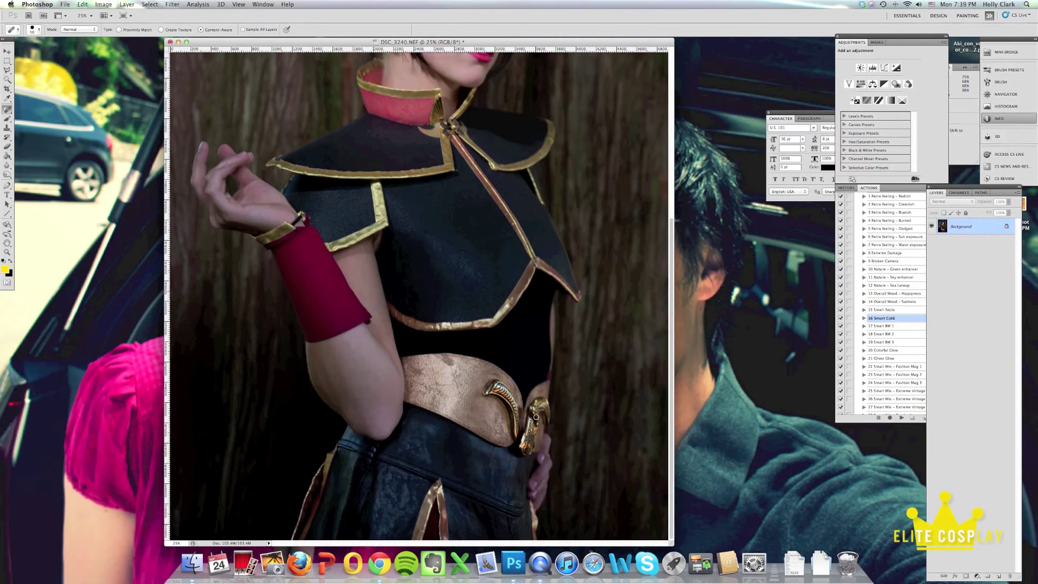
scroll(536, 417, "up", 7)
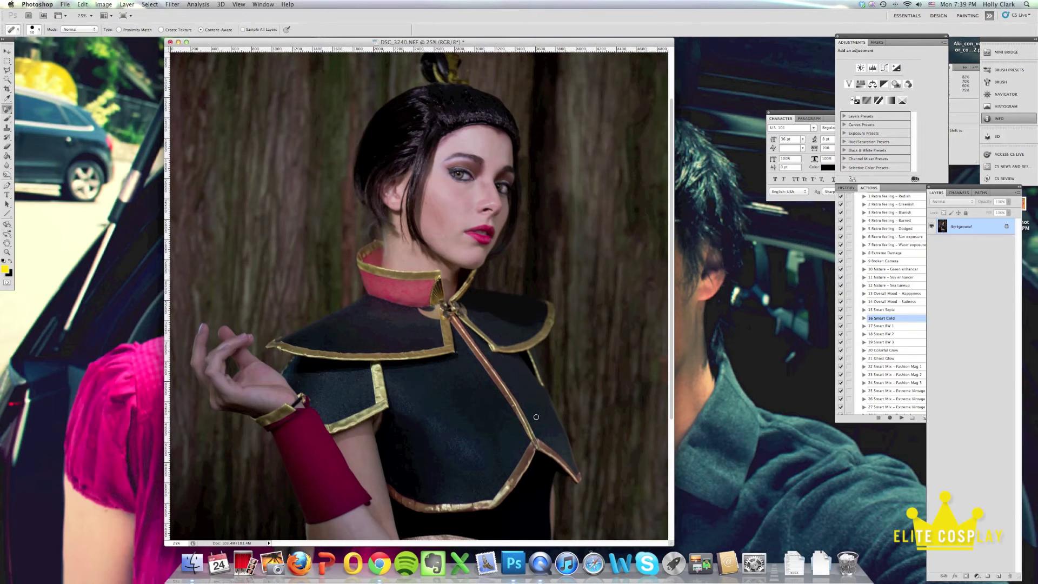
scroll(536, 417, "up", 2)
scroll(536, 417, "down", 1)
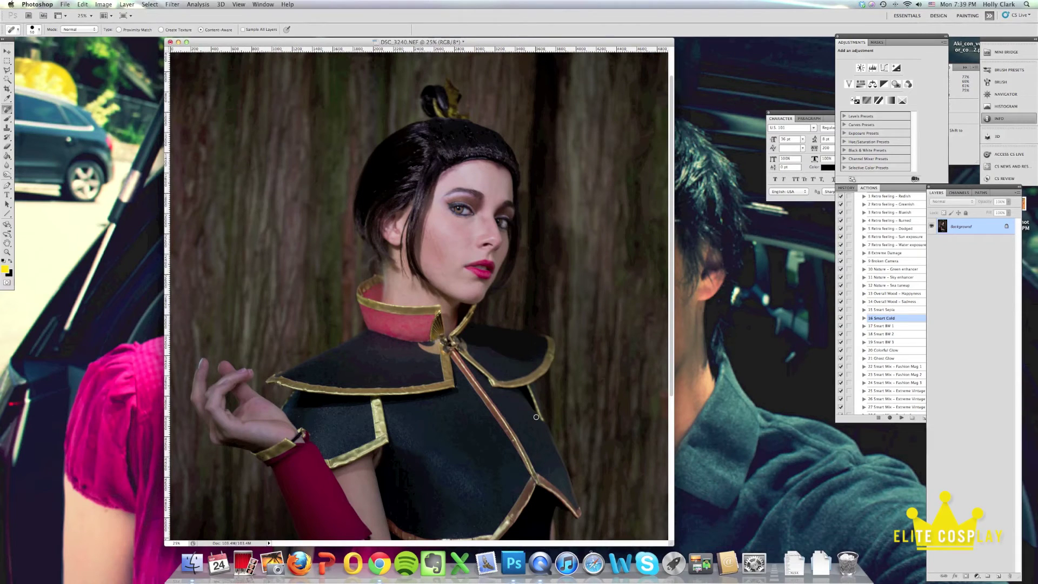
scroll(536, 417, "down", 5)
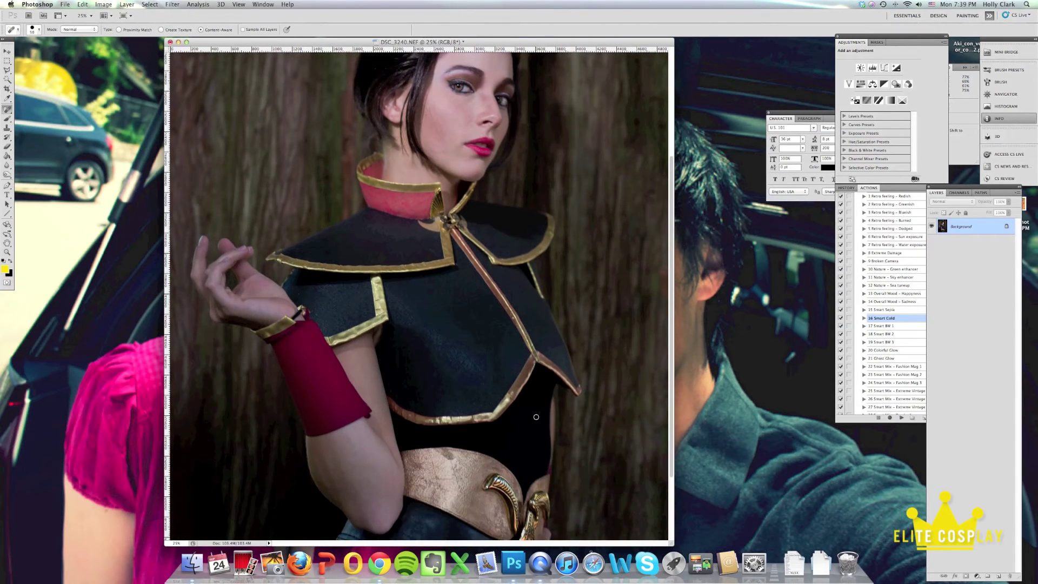
scroll(536, 417, "up", 6)
scroll(536, 417, "down", 10)
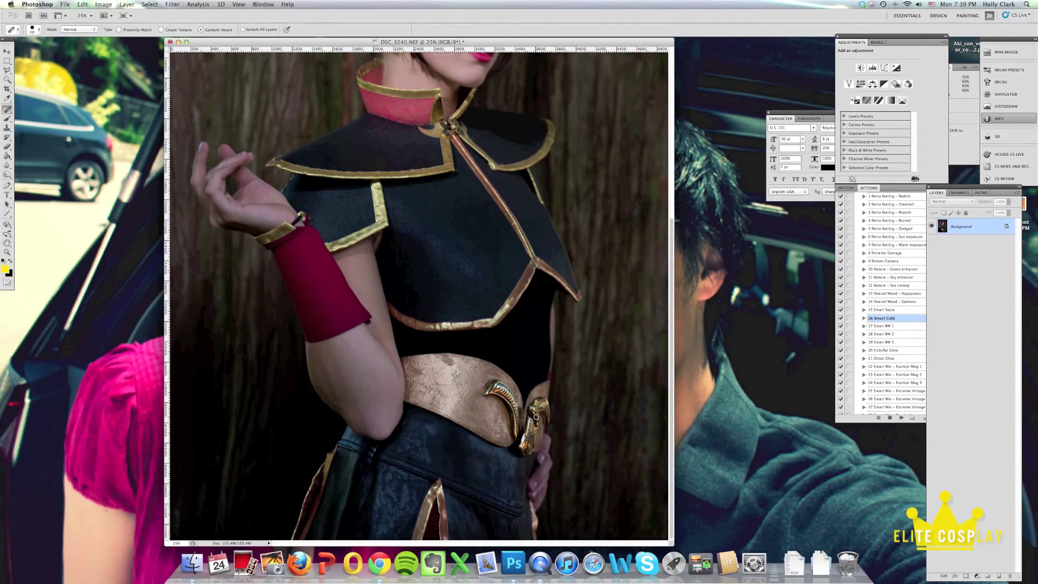
scroll(536, 417, "up", 8)
scroll(536, 417, "up", 1)
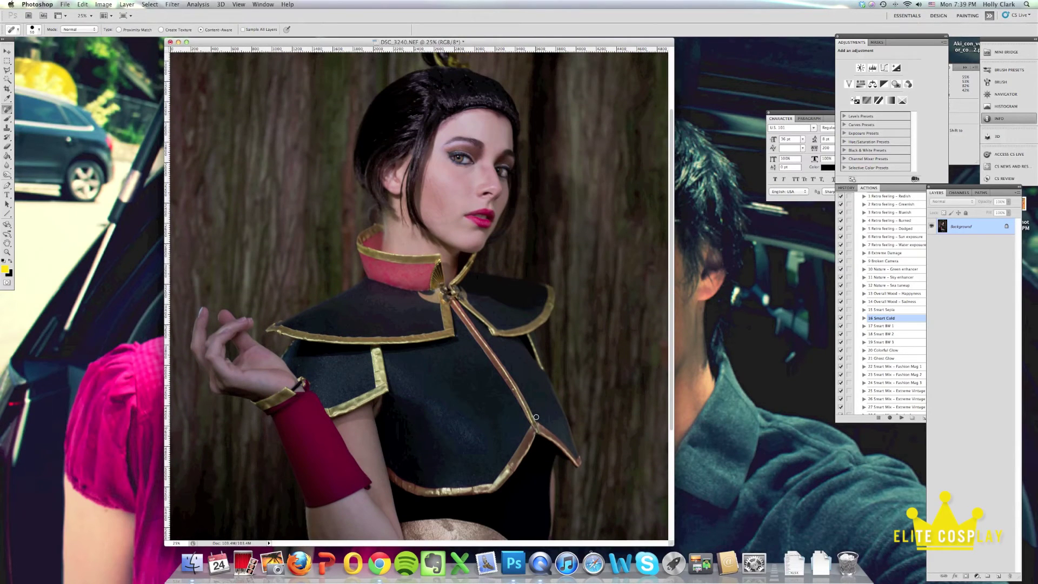
scroll(536, 417, "up", 3)
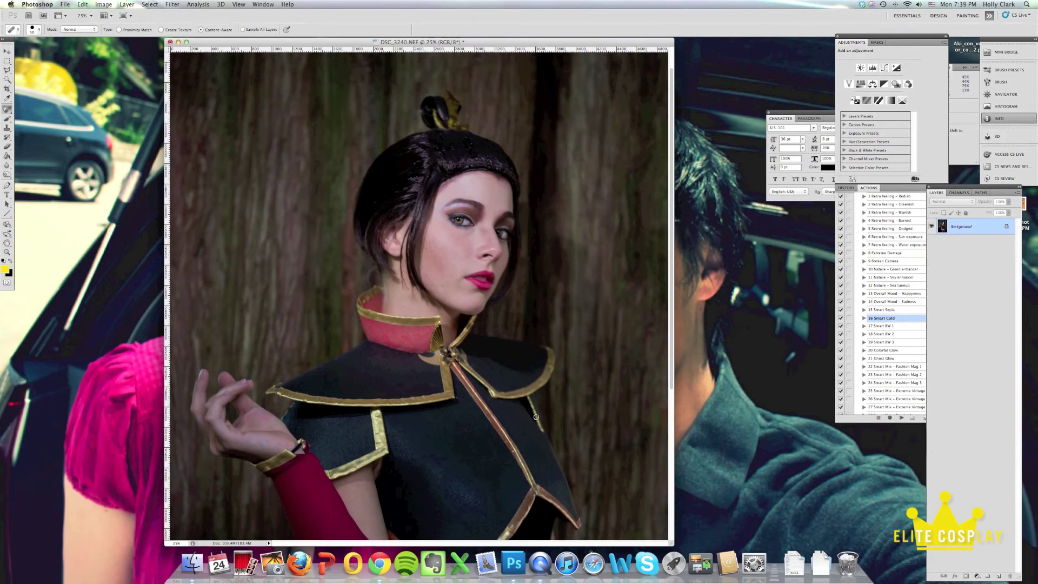
key("super+minus")
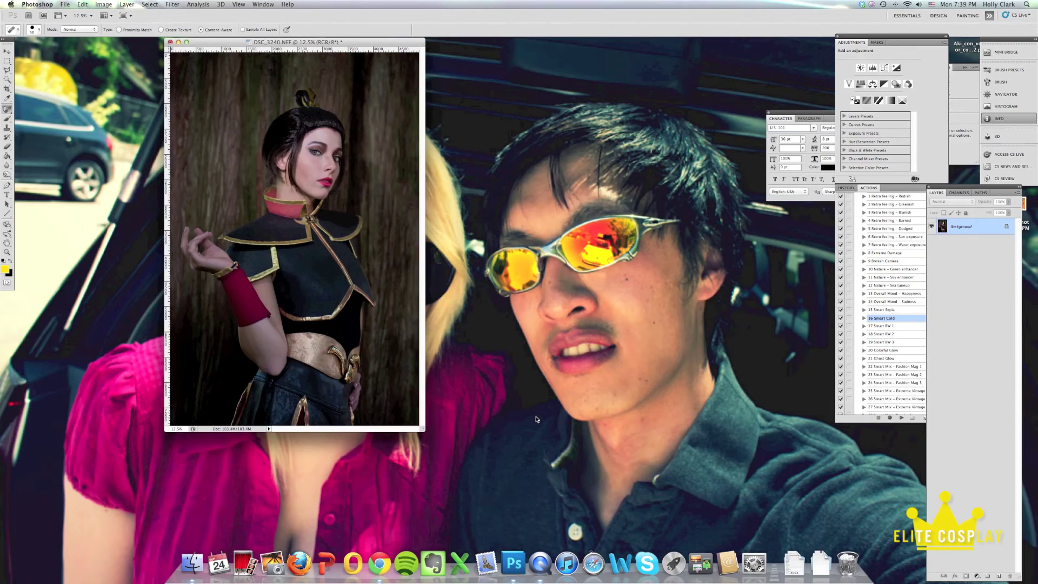
key("super+plus")
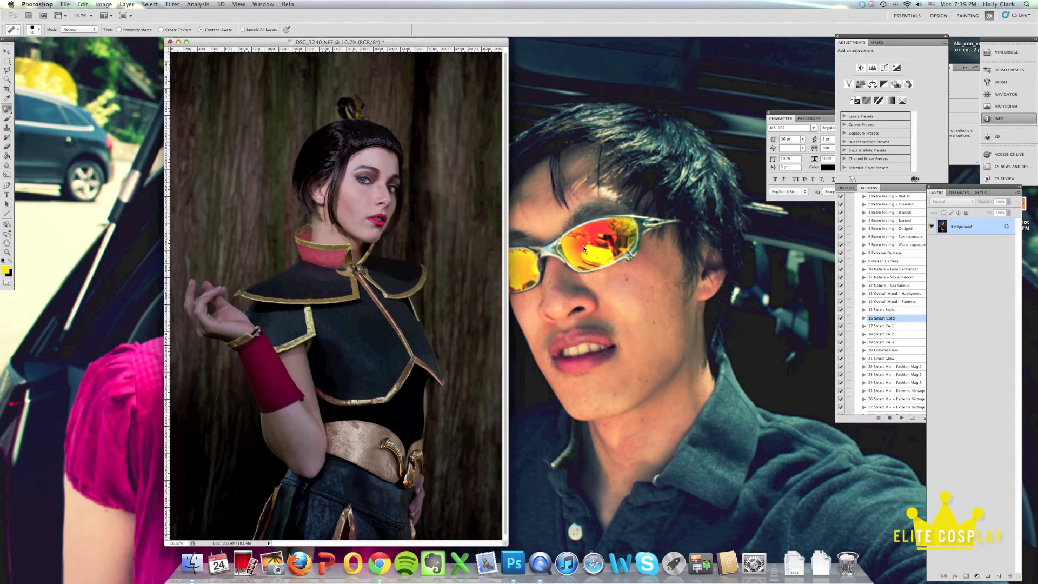
key("super+plus")
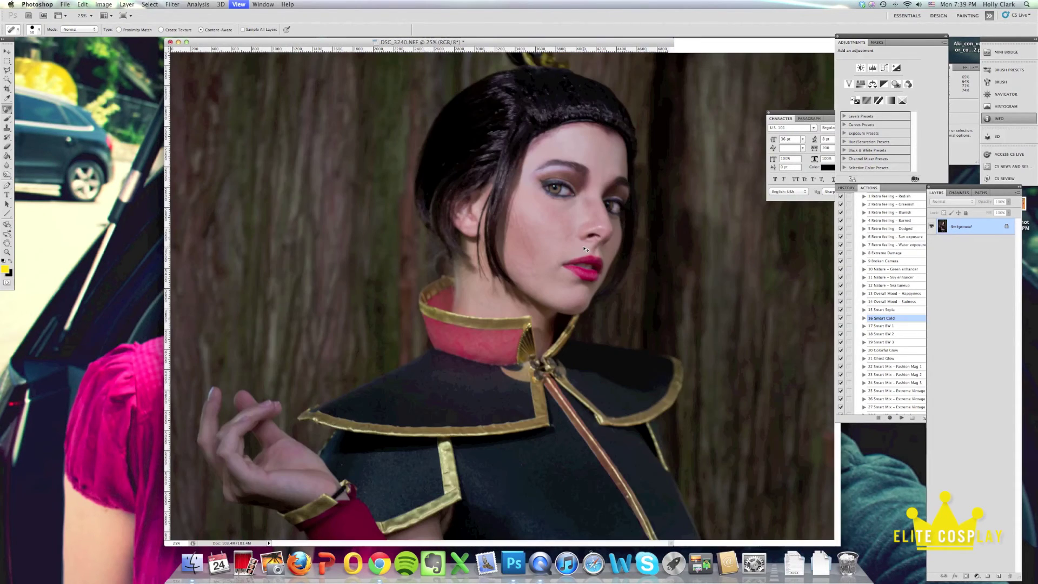
key("super+plus")
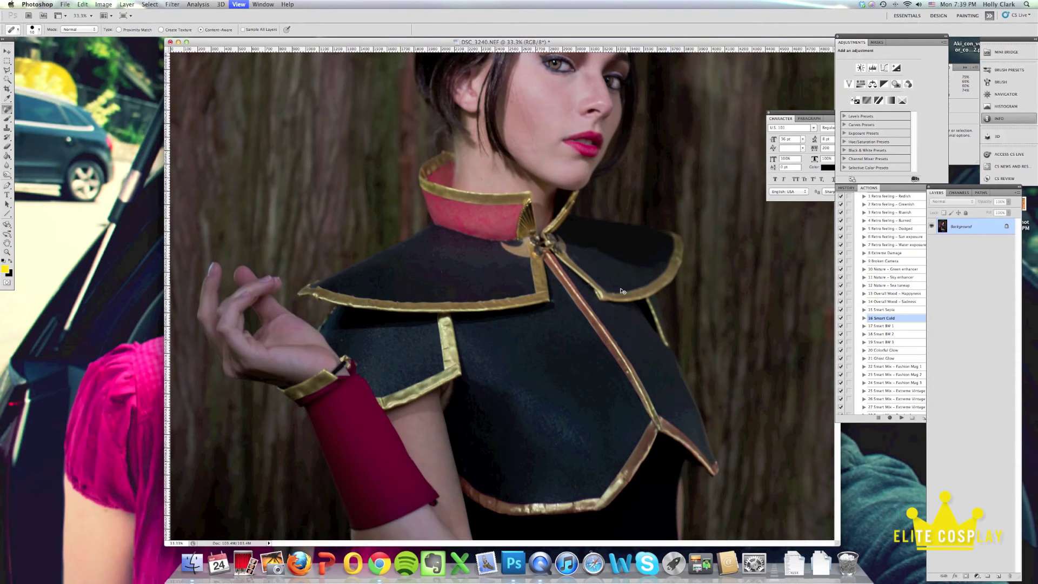
scroll(620, 289, "down", 5)
scroll(621, 289, "up", 7)
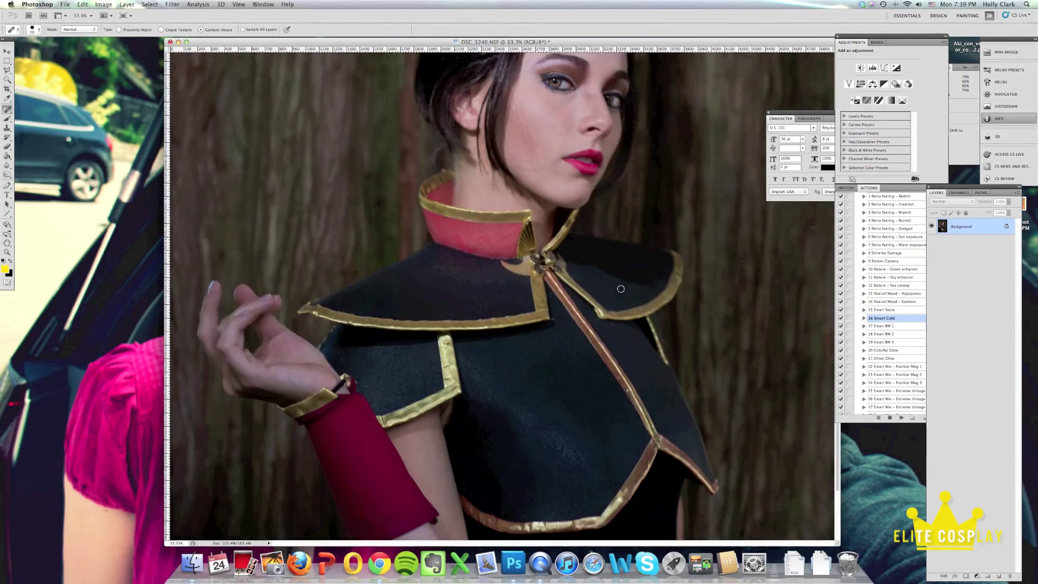
scroll(621, 289, "up", 4)
scroll(621, 289, "down", 3)
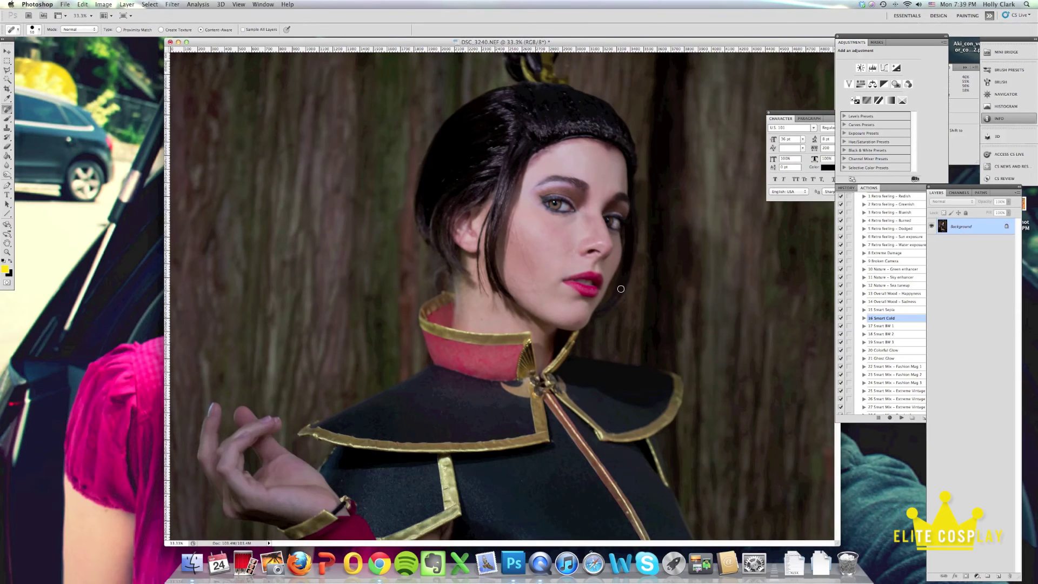
key("super+minus")
key("super+minus")
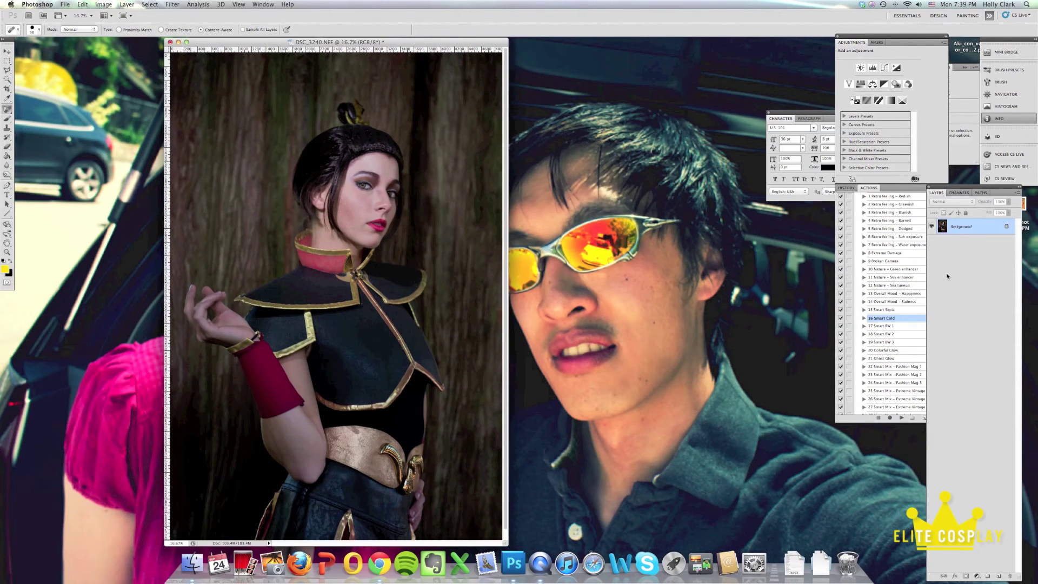
- Duplicate Background, run High Pass at 4.1 px radius, and set the copy to Soft Light
left_click_drag(944, 237, 999, 577)
left_click(174, 4)
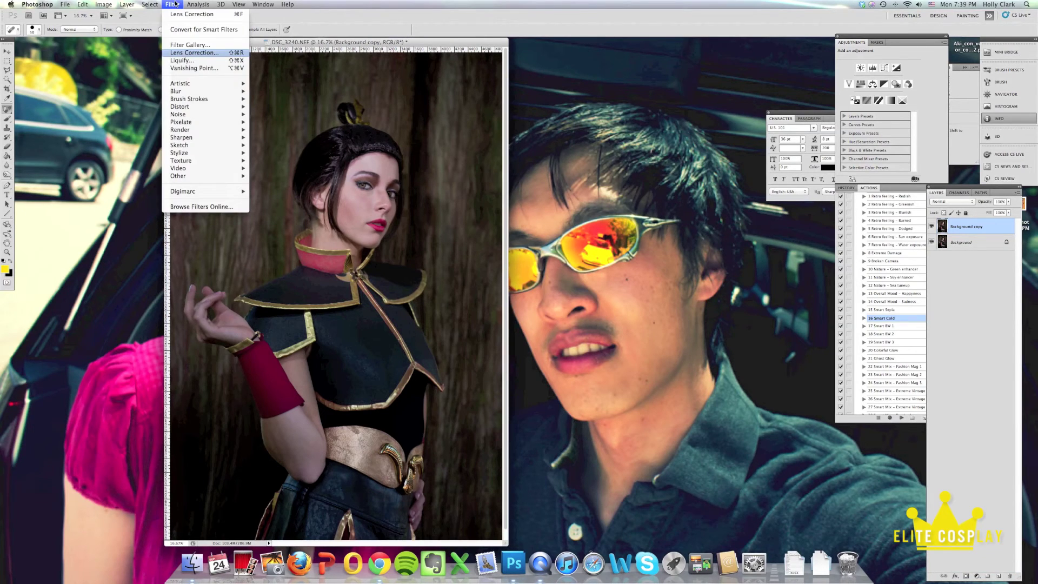
mouse_move(216, 179)
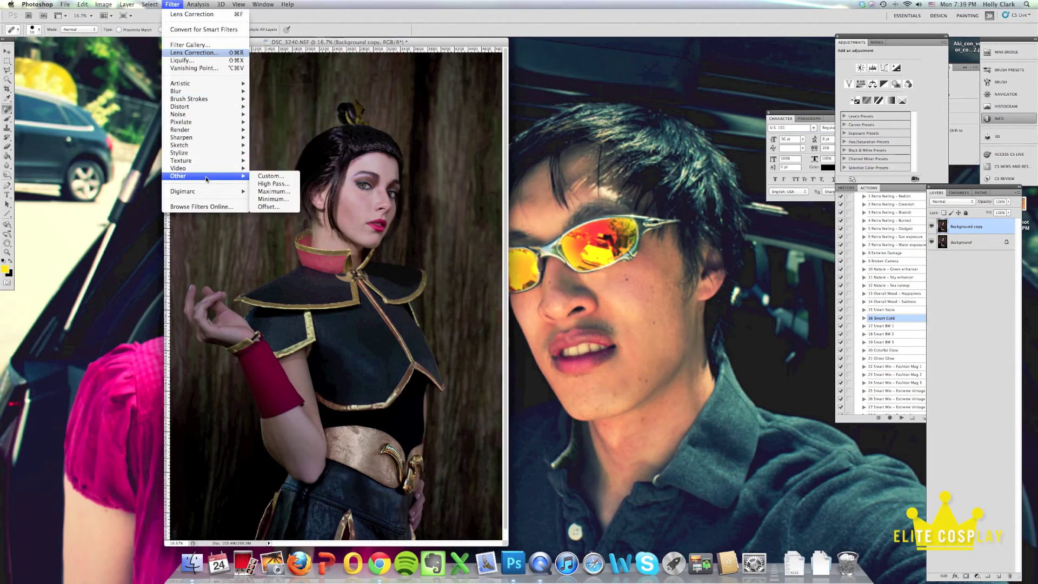
left_click(273, 185)
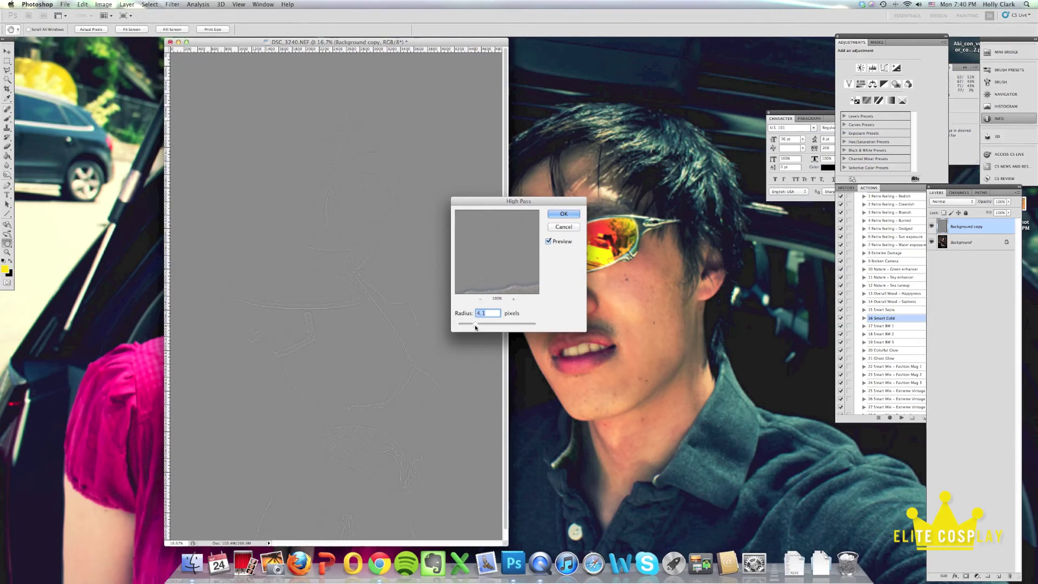
left_click(572, 215)
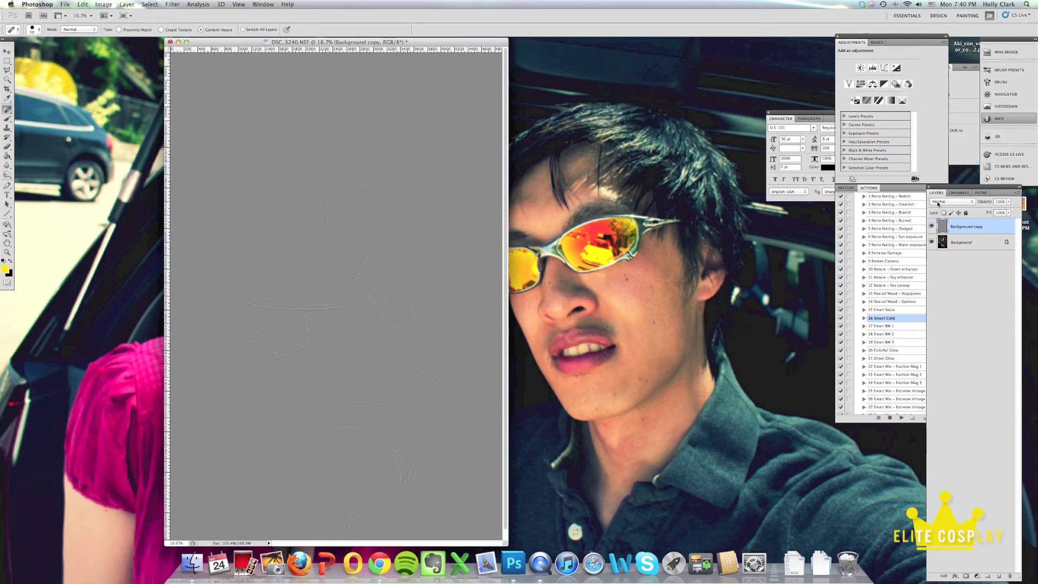
left_click(960, 202)
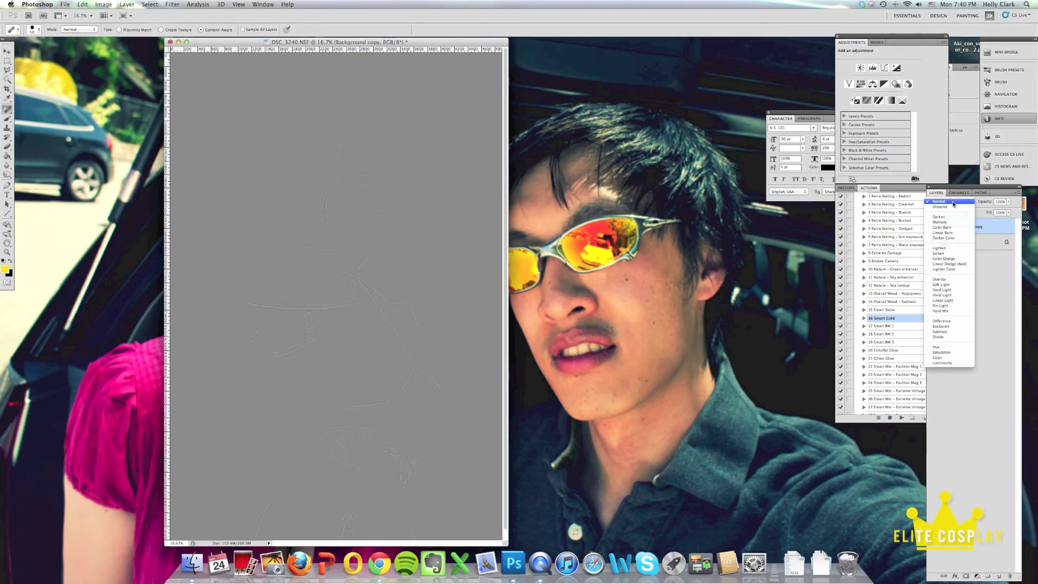
left_click(951, 286)
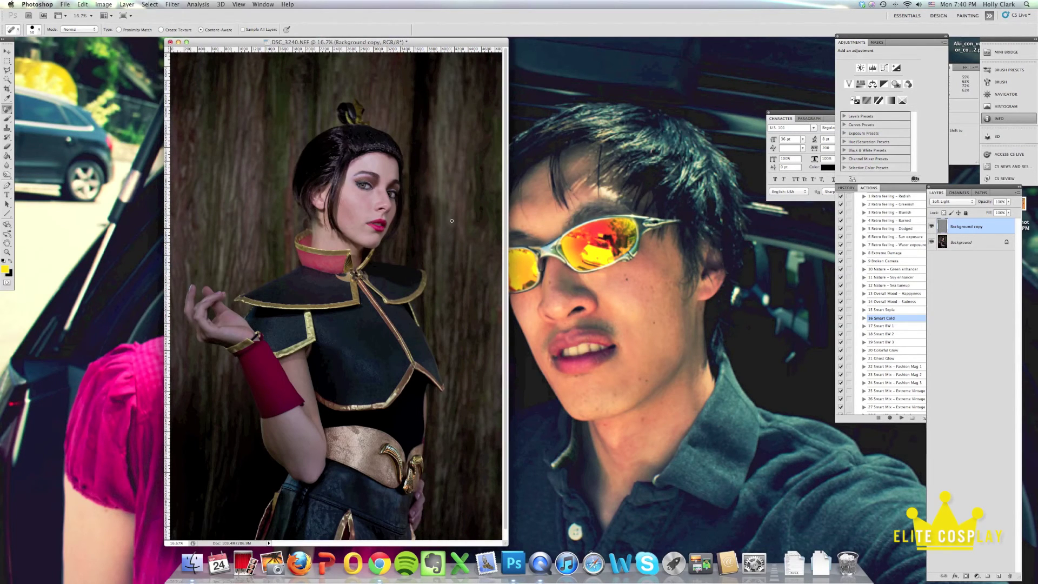
key("super+equal")
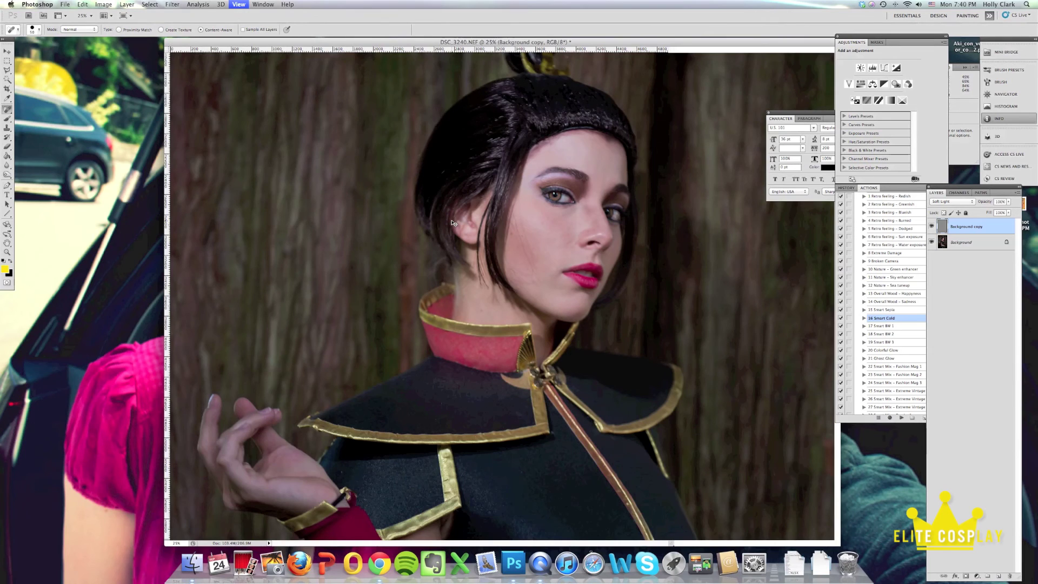
key("super+equal")
key("super+equal")
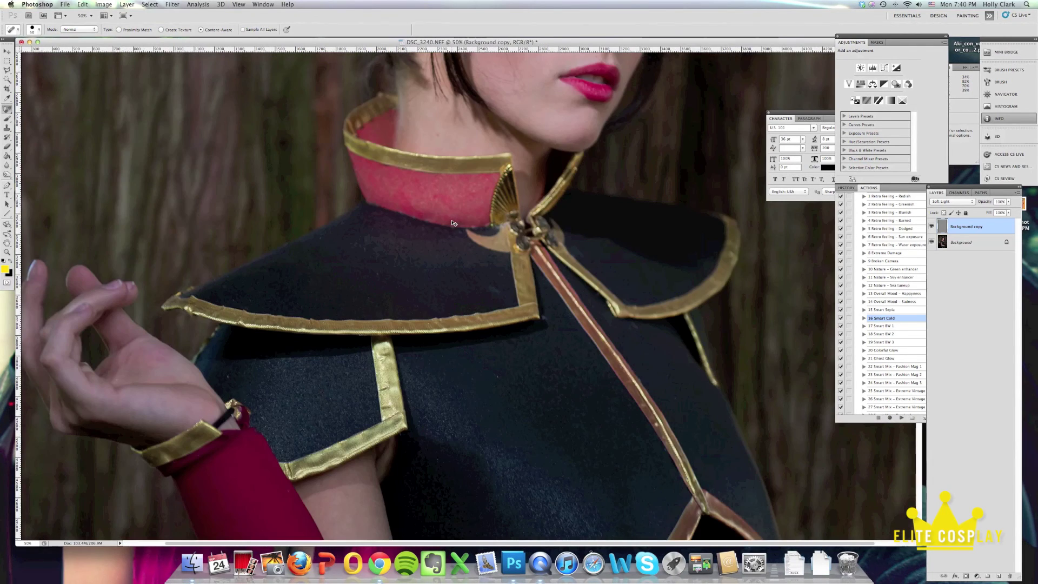
scroll(453, 223, "up", 10)
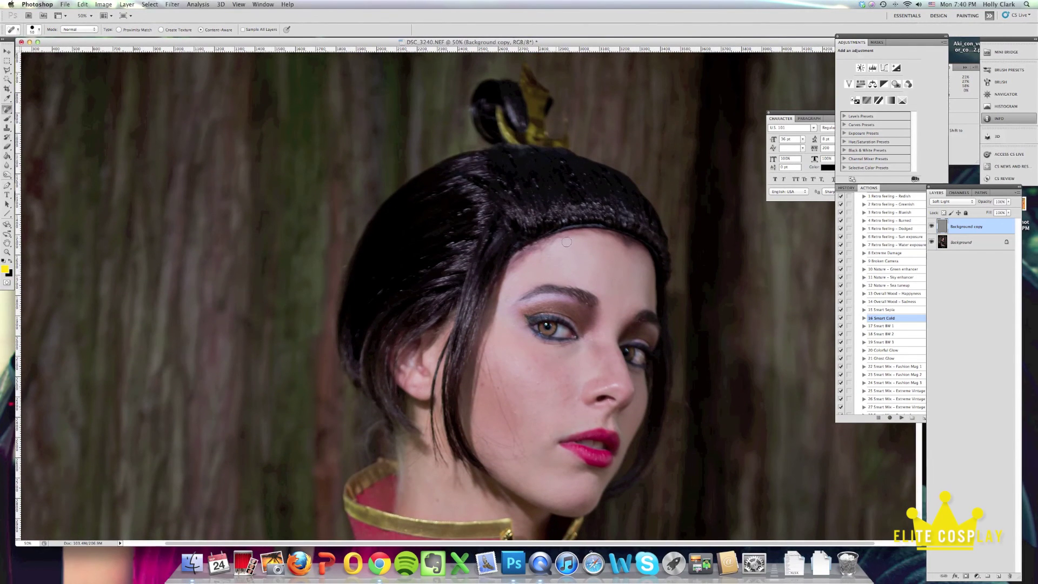
key("super+minus")
scroll(683, 267, "up", 2)
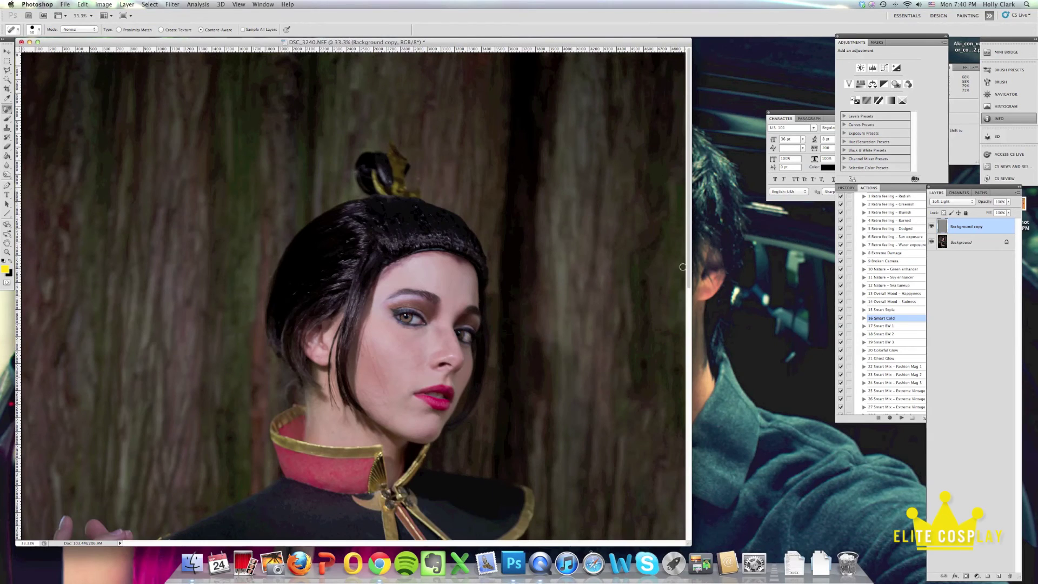
left_click(932, 227)
left_click(932, 227)
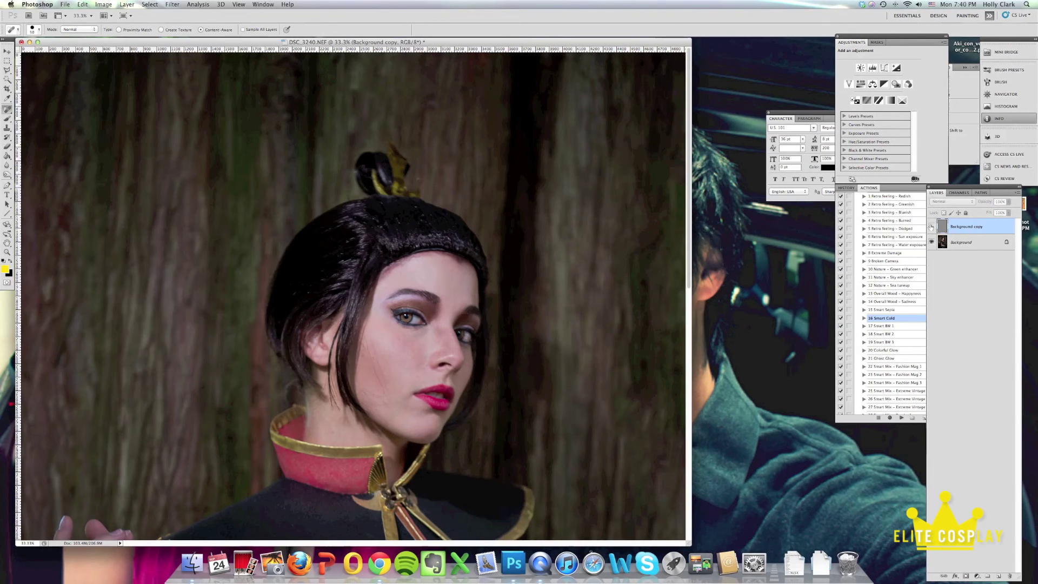
left_click(931, 227)
left_click(931, 227)
left_click(932, 226)
left_click(932, 226)
left_click(931, 226)
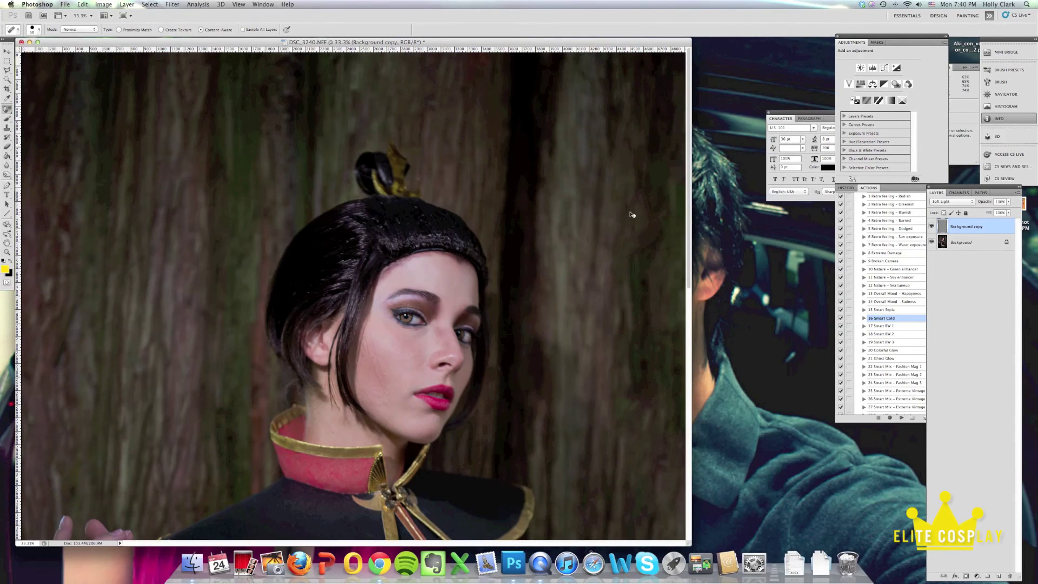
key("super+minus")
key("super+minus")
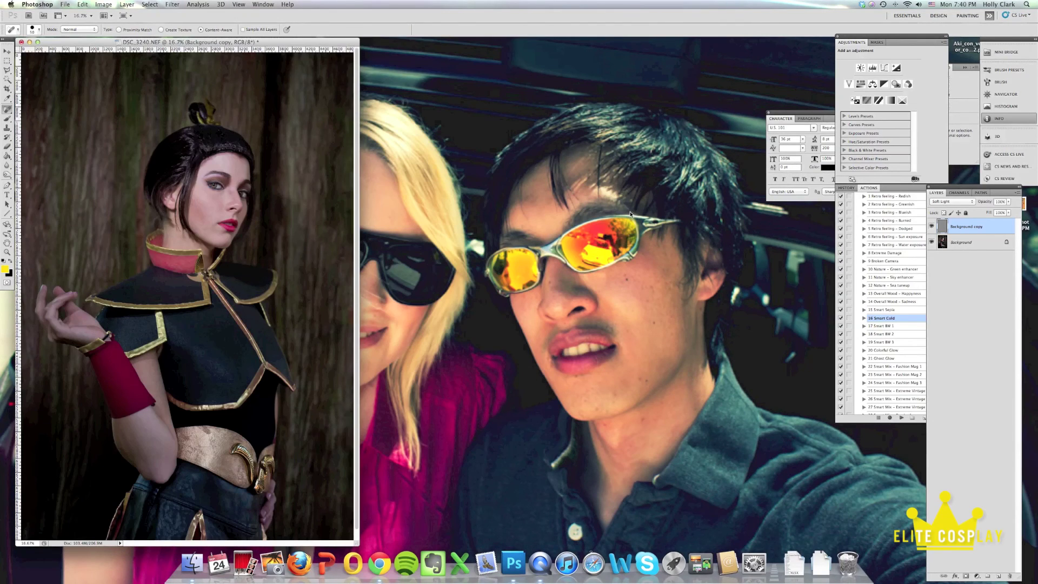
- Flatten the image to merge the High Pass sharpening layer into the photo
left_click(126, 5)
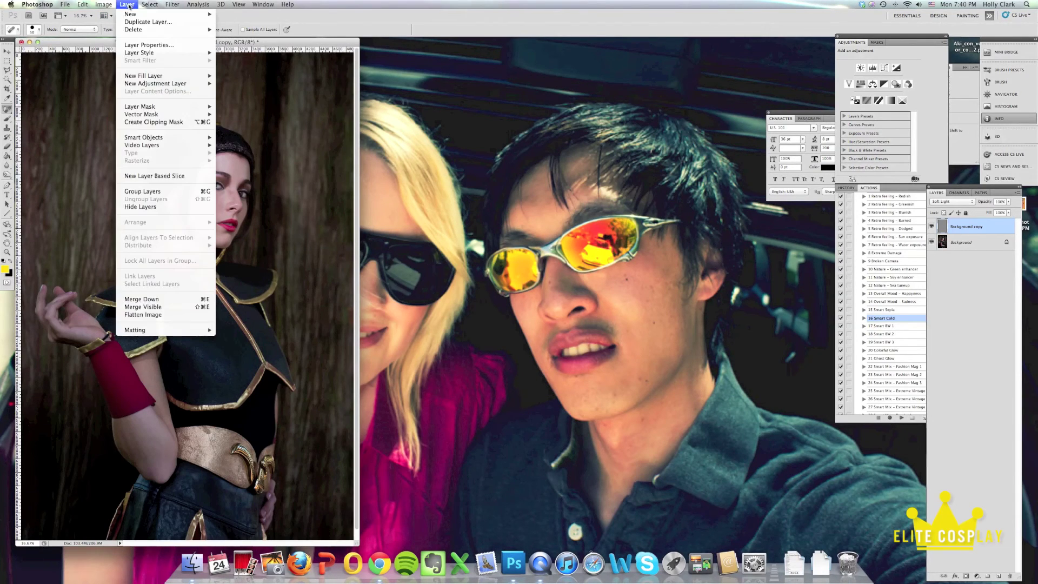
left_click(175, 306)
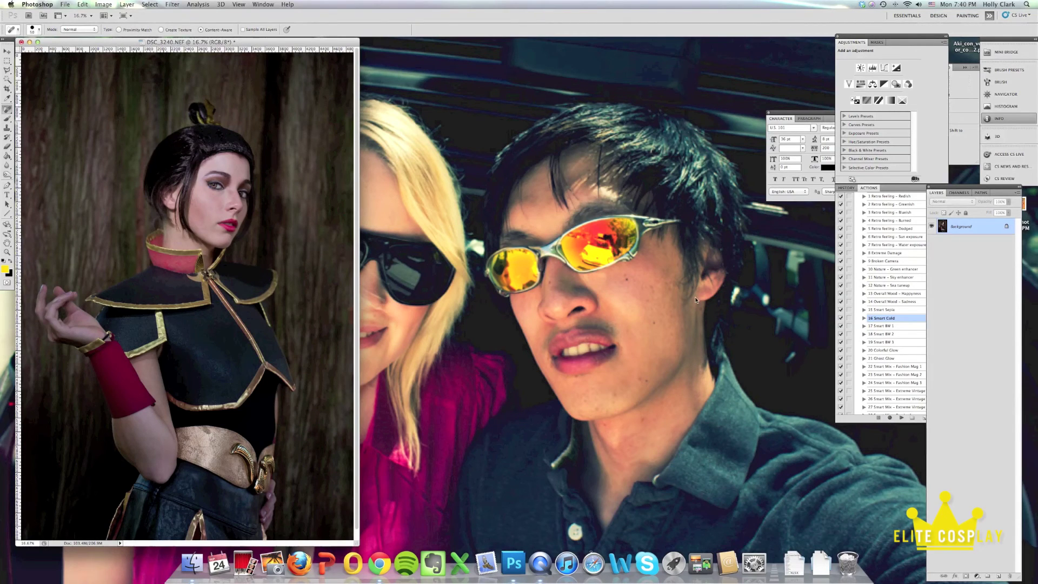
left_click_drag(127, 42, 185, 46)
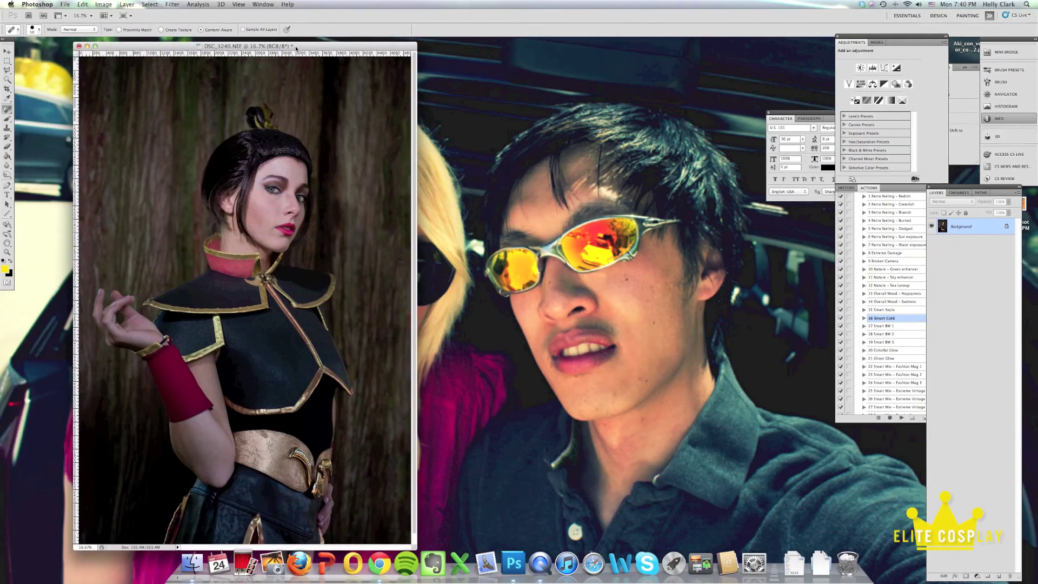
- Apply a Lens Correction vignette of Amount −31 after comparing it with Preview off and on
left_click(174, 6)
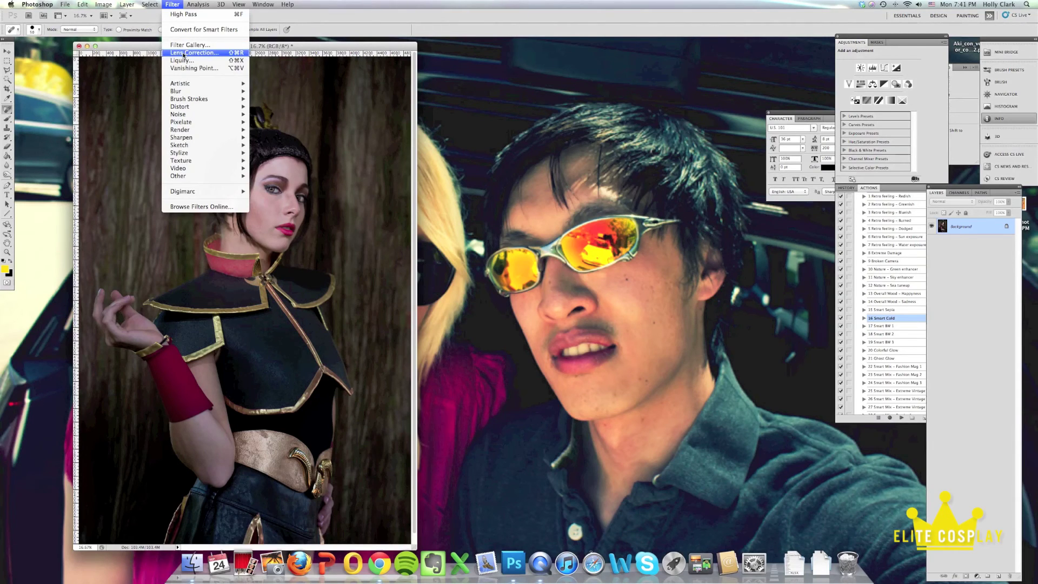
left_click(184, 54)
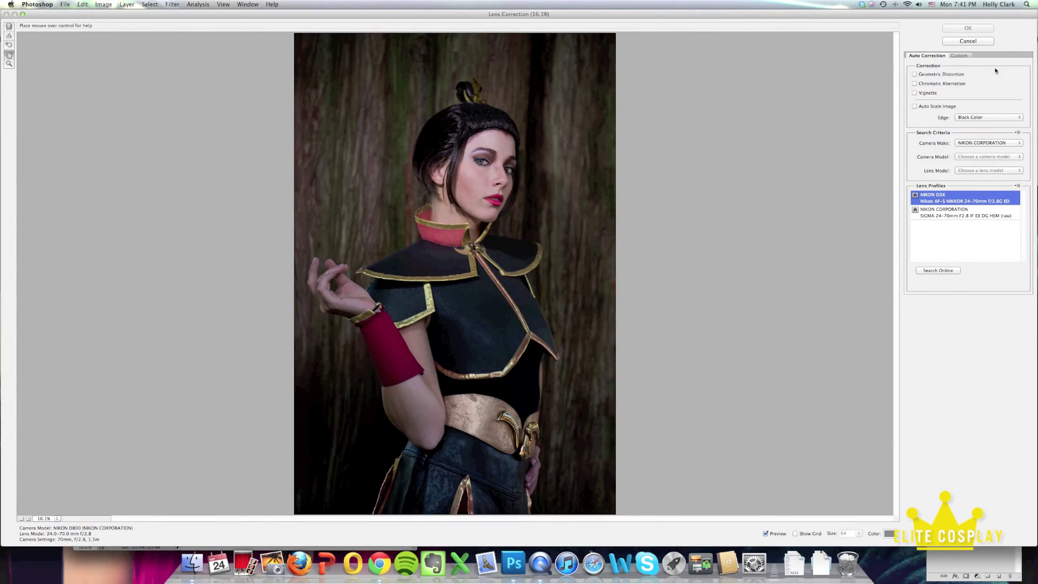
left_click(960, 56)
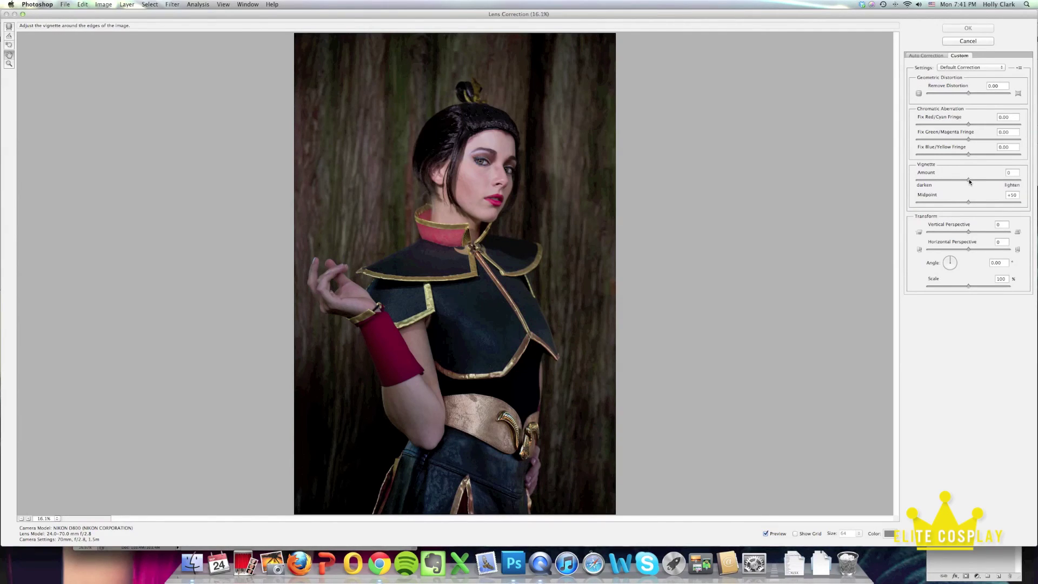
left_click_drag(969, 181, 954, 182)
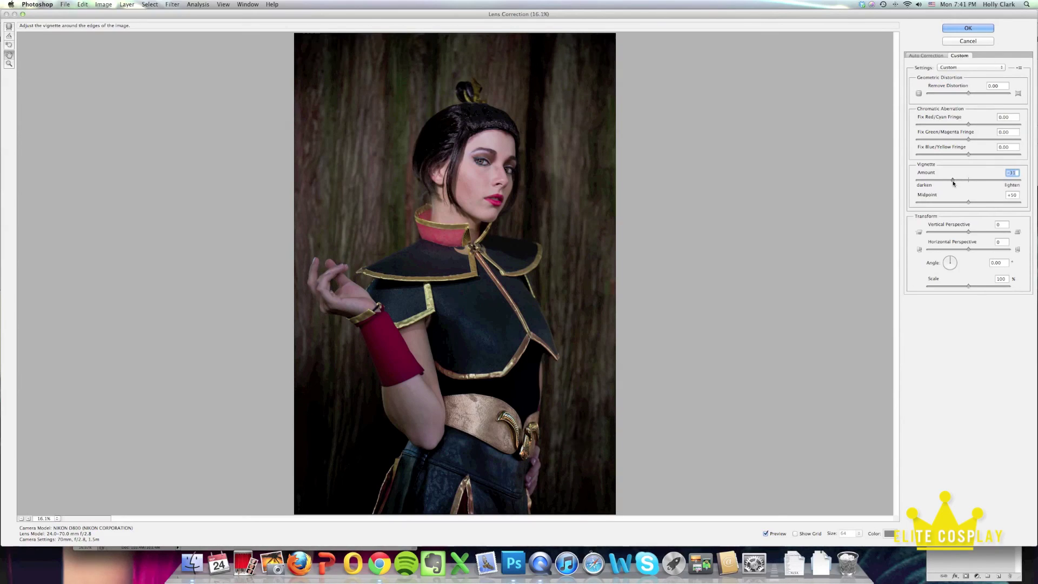
left_click(766, 534)
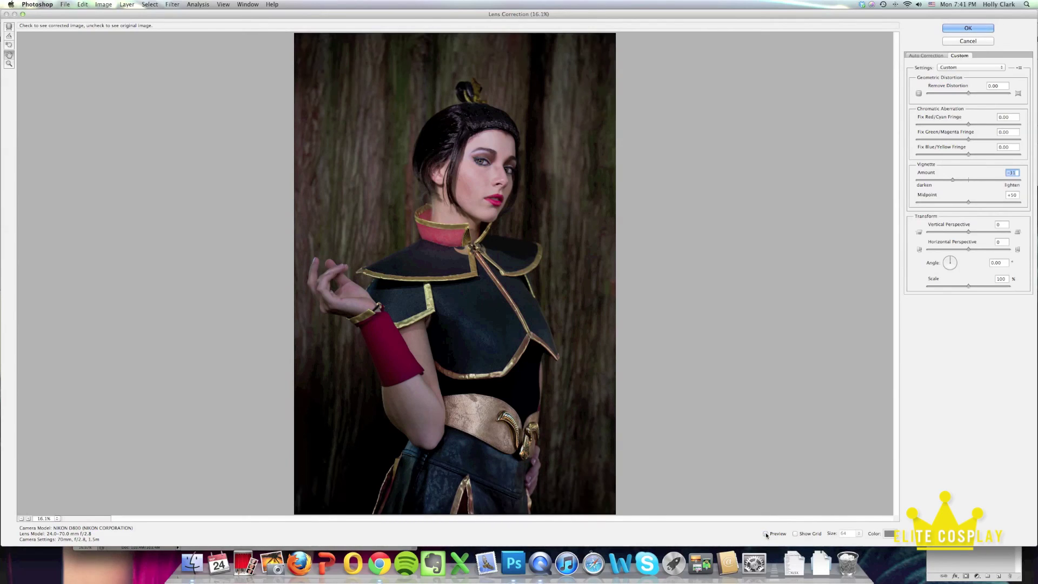
left_click(766, 534)
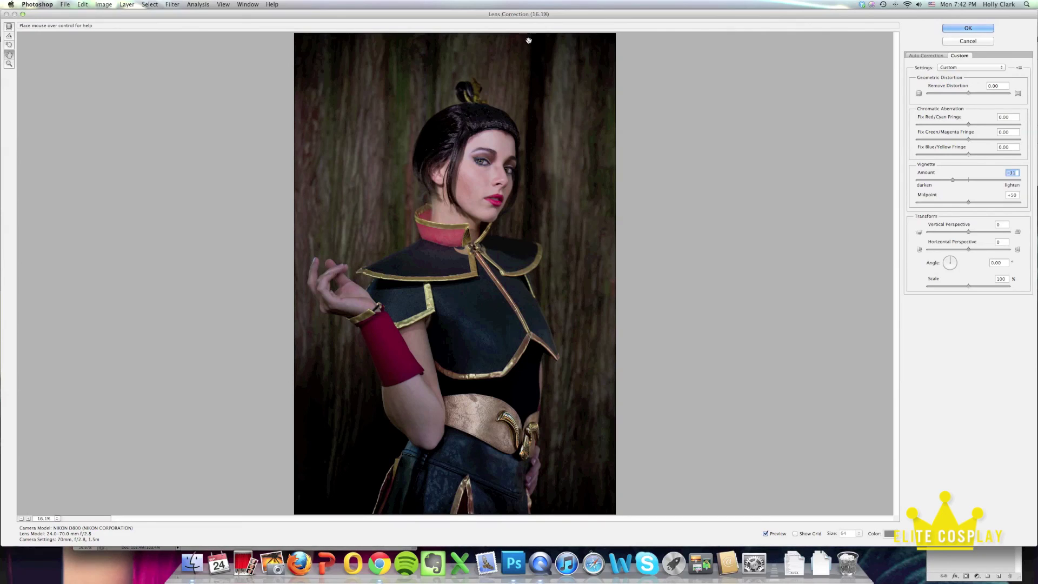
left_click(765, 534)
left_click(766, 533)
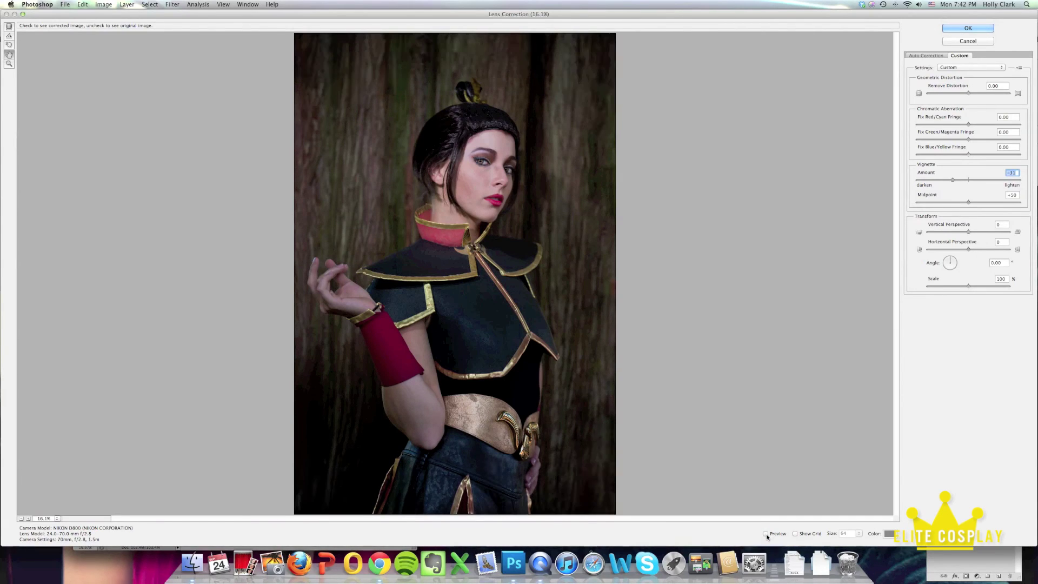
left_click(765, 534)
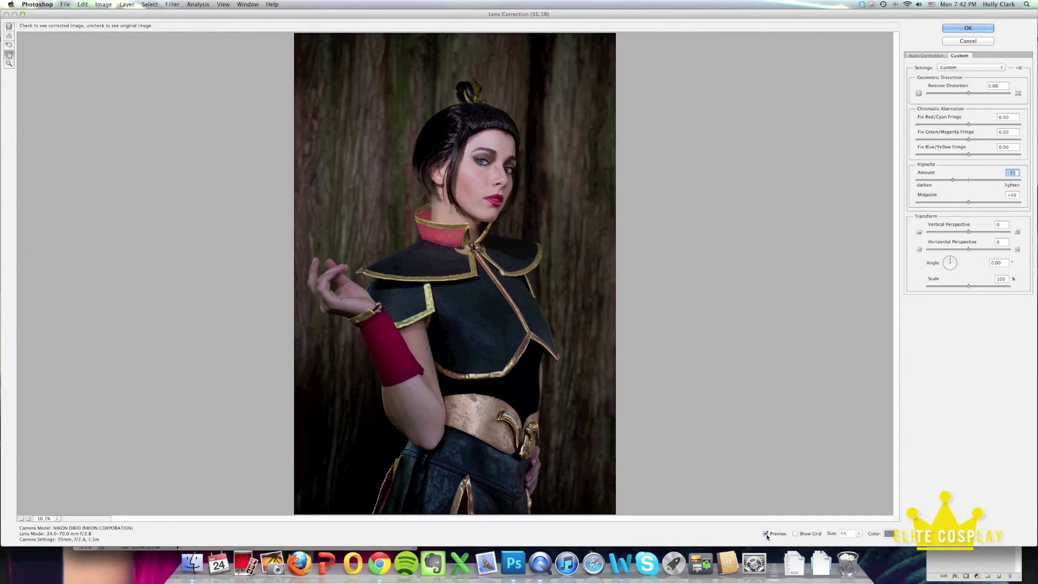
left_click(961, 27)
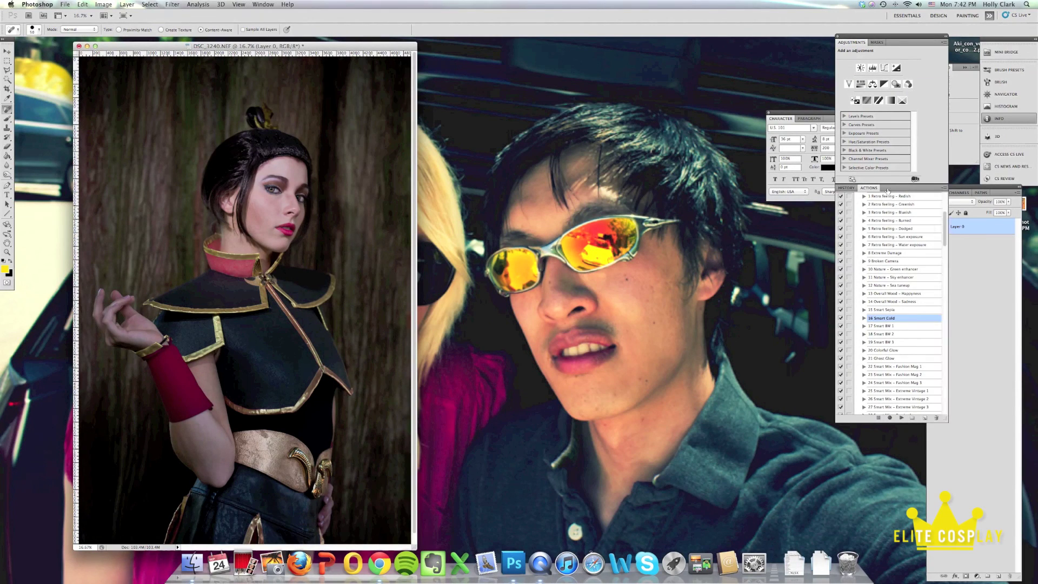
- Rearrange the History and Actions panel group while the vignette finishes applying
mouse_move(889, 191)
left_mouse_down()
mouse_move(898, 278)
mouse_move(882, 189)
left_mouse_up()
left_click_drag(946, 222, 945, 228)
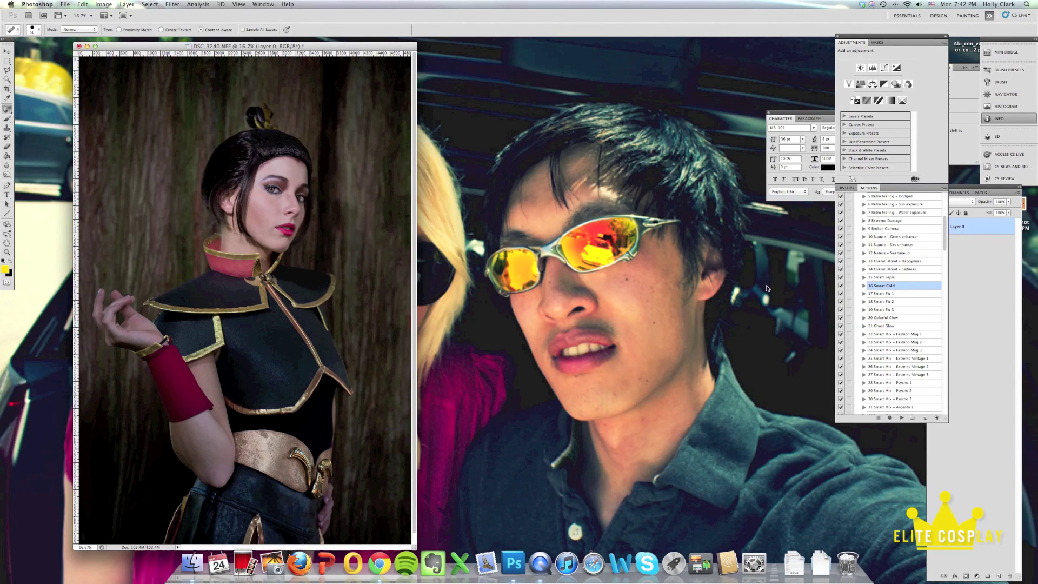